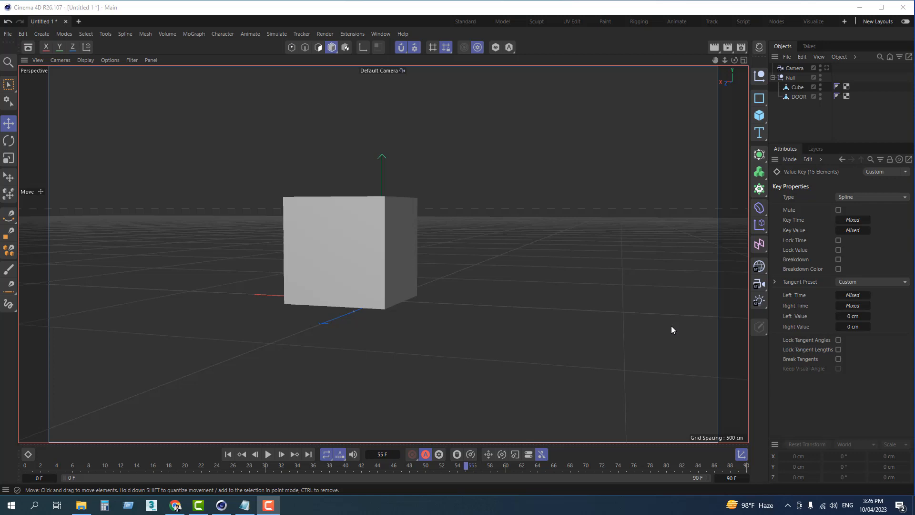
- Play the finished box-opening animation from the first frame to review it, and stop playback
click(227, 453)
click(265, 456)
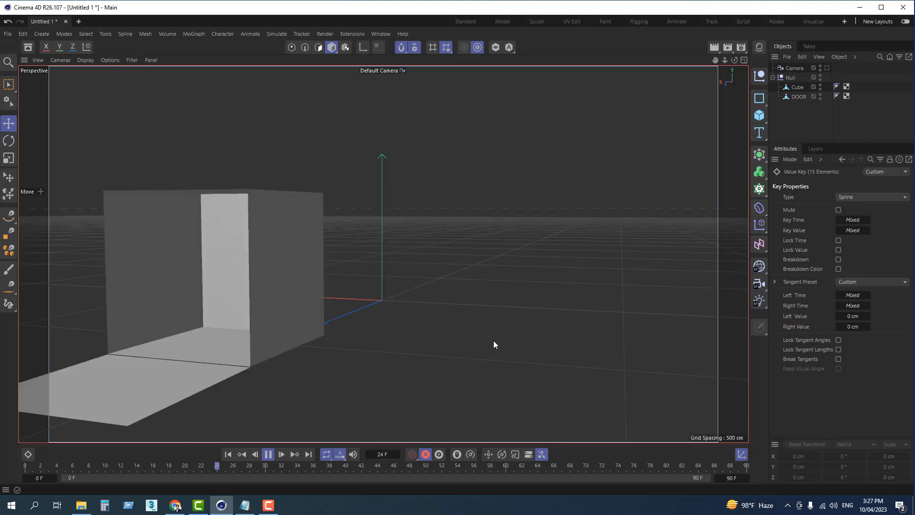
click(269, 454)
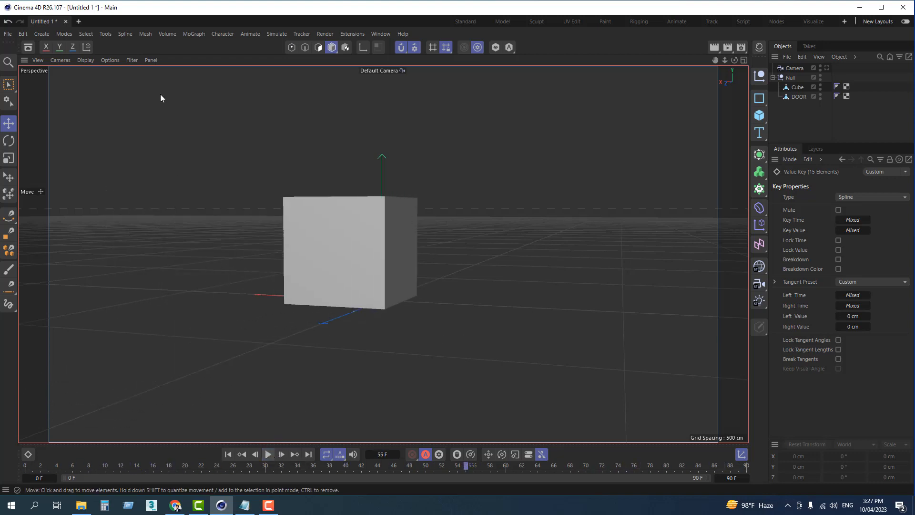
- Create a new project and add a cube, raised about 102 cm along Y
click(9, 34)
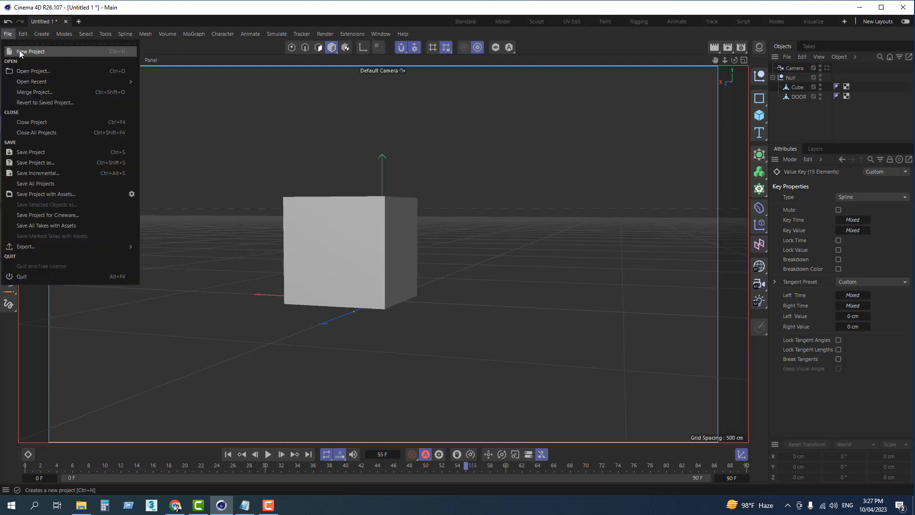
click(20, 52)
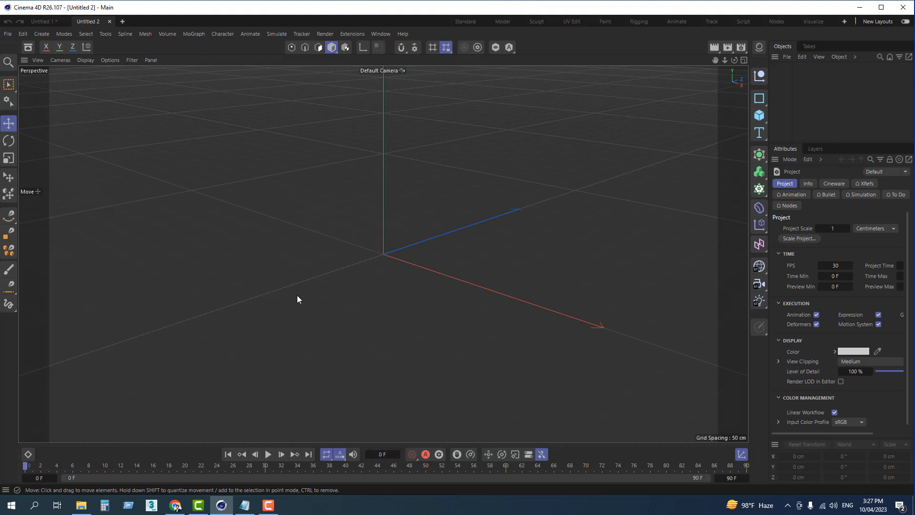
click(759, 115)
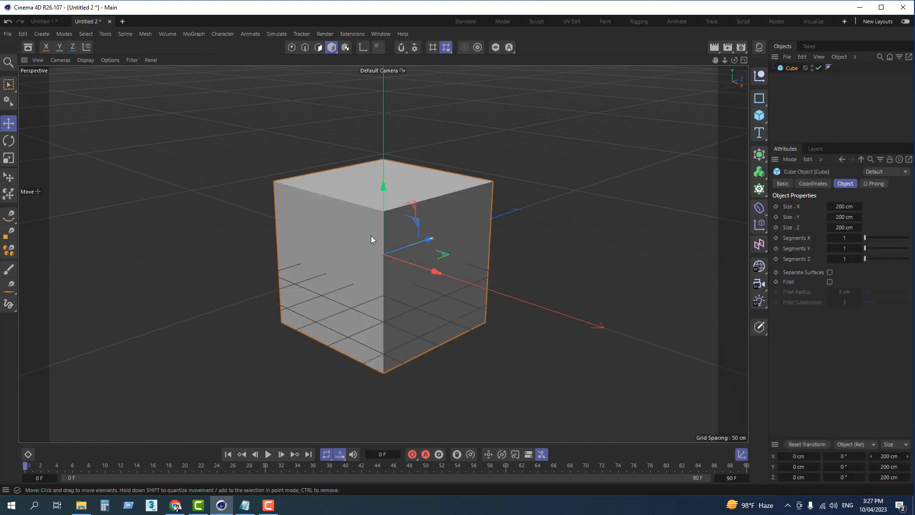
alt+drag(364, 223, 397, 90)
alt+drag(442, 262, 417, 232)
scroll(490, 312, down, 5)
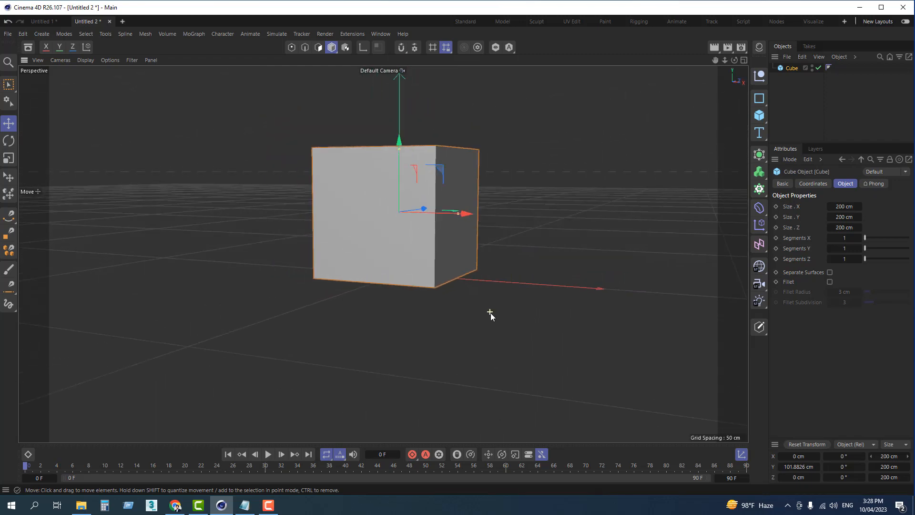
- Add a camera with the cube framed in view, look through it, and return the viewport to the default camera
alt+drag(488, 308, 450, 322)
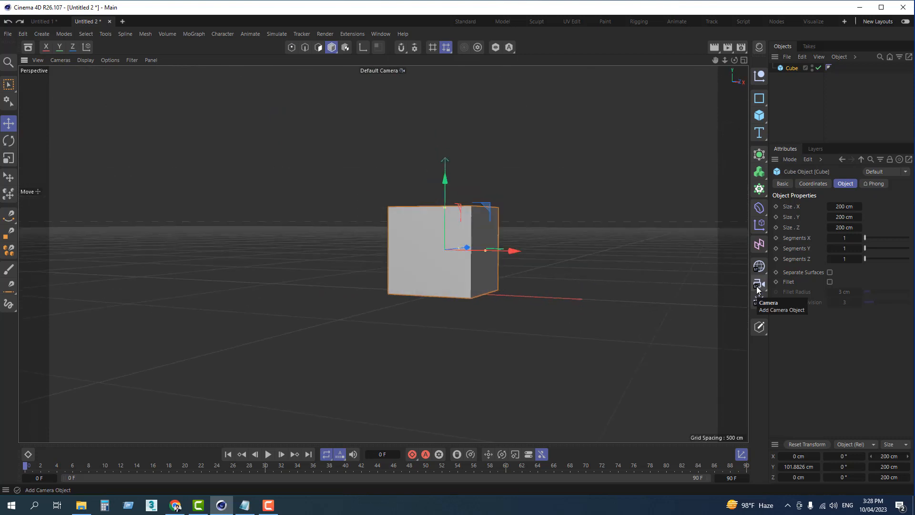
click(758, 288)
click(391, 70)
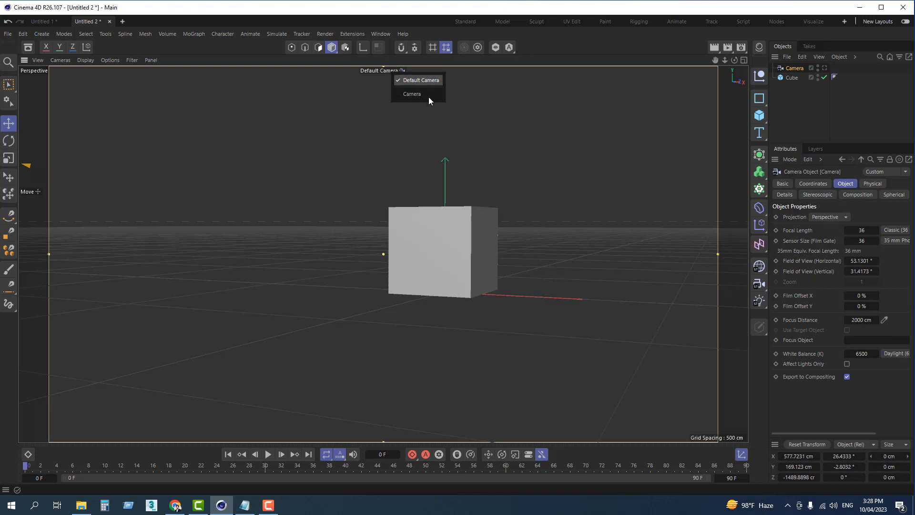
click(412, 93)
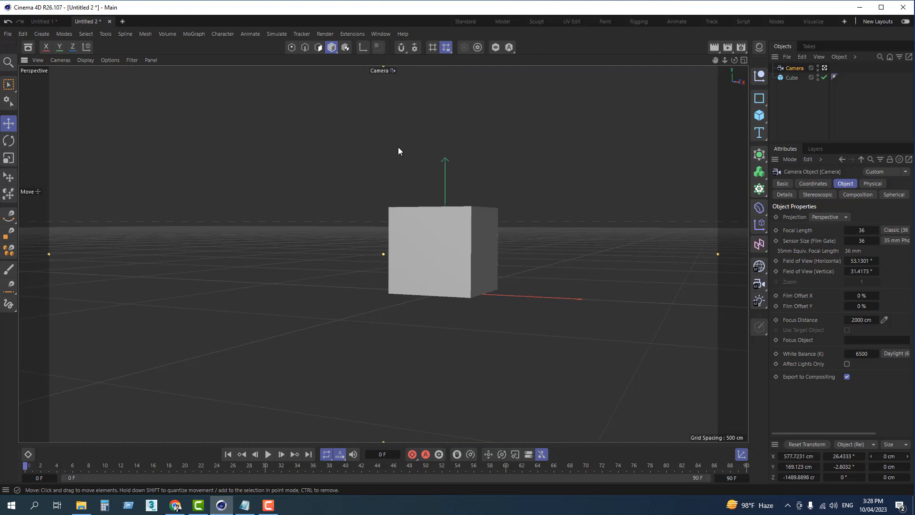
click(389, 70)
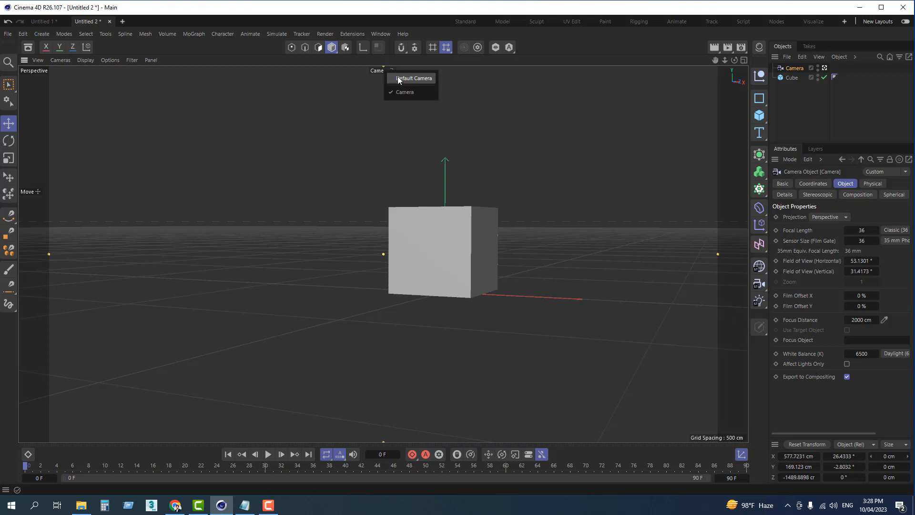
click(399, 78)
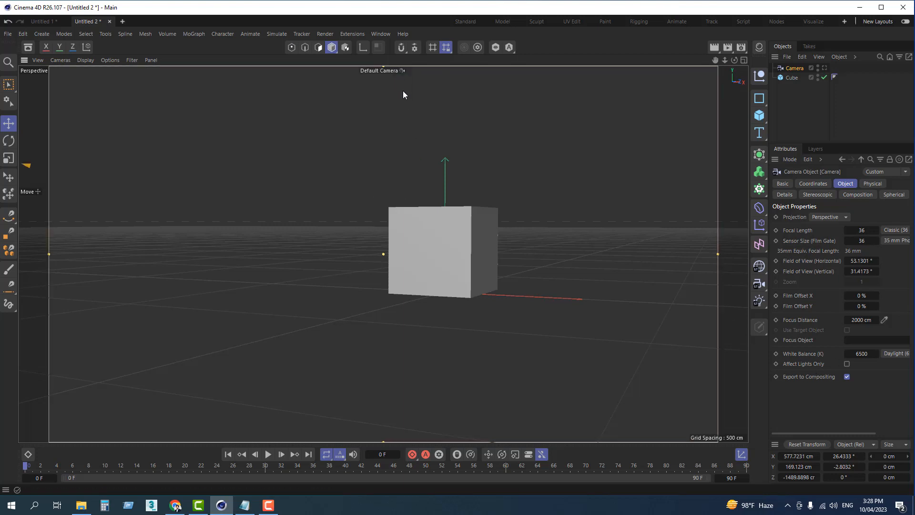
- Examine the camera's position and field of view in relation to the cube
scroll(451, 221, up, 10)
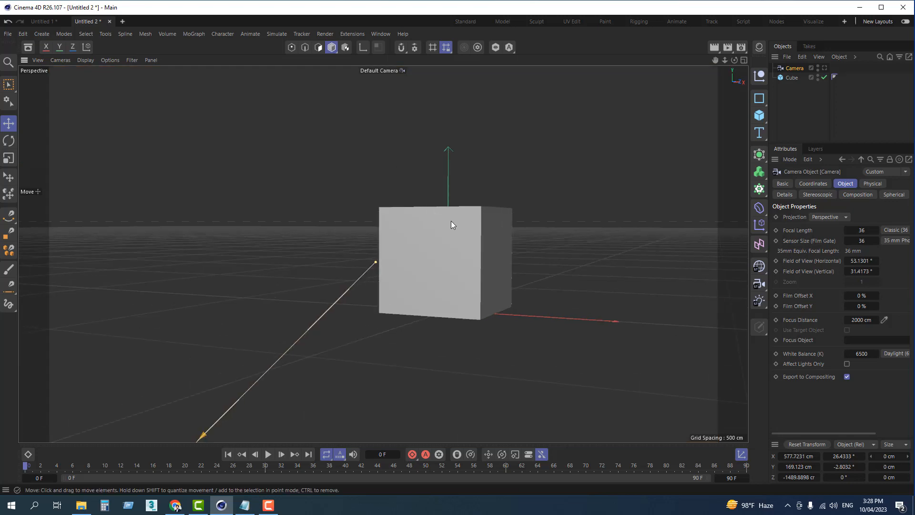
alt+drag(425, 293, 200, 296)
scroll(476, 219, down, 10)
alt+drag(406, 220, 509, 214)
scroll(508, 212, down, 3)
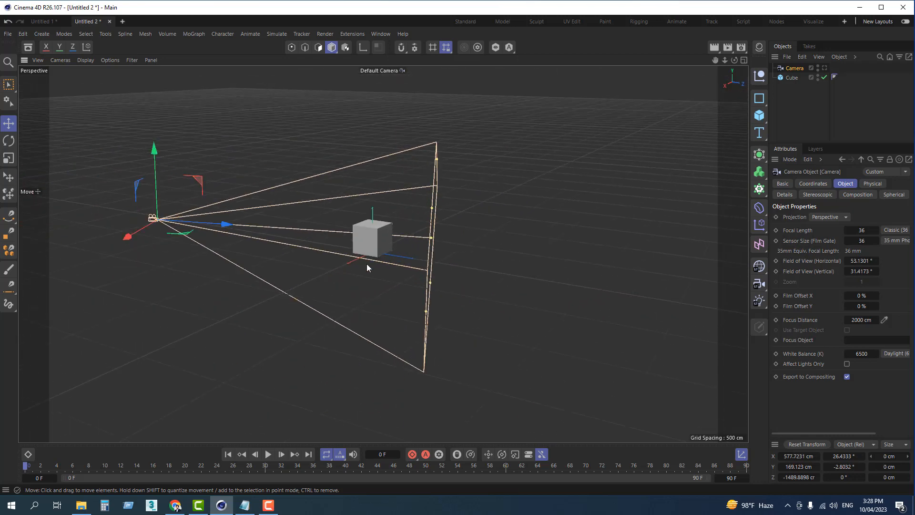
scroll(219, 253, up, 3)
scroll(49, 193, up, 3)
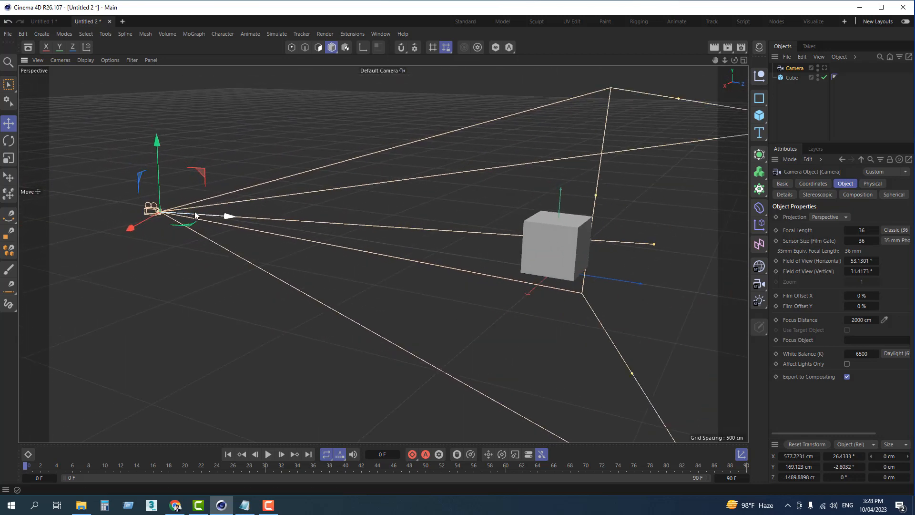
click(316, 288)
alt+drag(377, 275, 494, 238)
scroll(500, 236, up, 5)
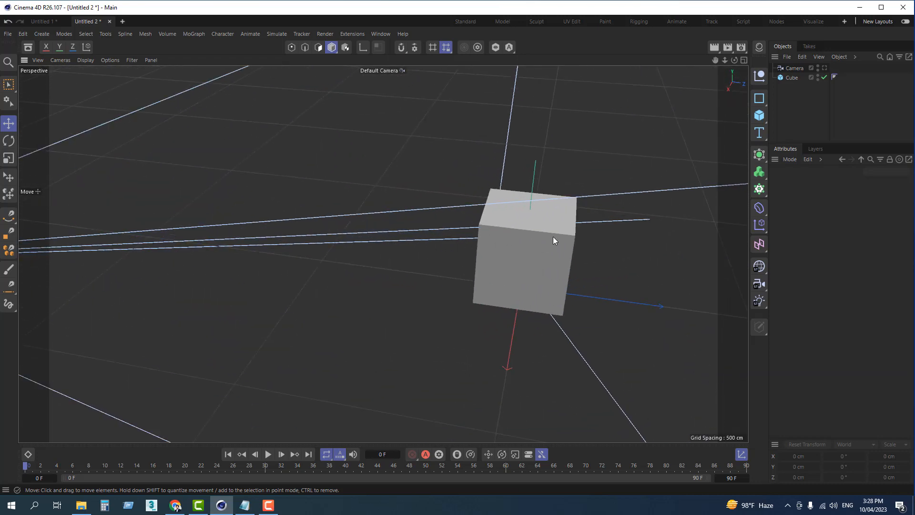
scroll(553, 237, up, 6)
- Convert the cube to an editable polygon object
click(464, 283)
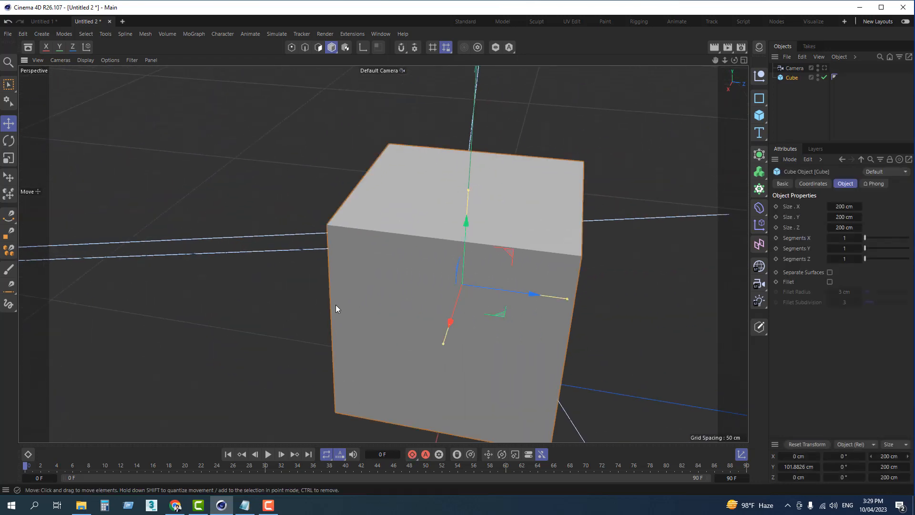
scroll(444, 307, down, 6)
alt+drag(444, 307, 394, 295)
scroll(353, 281, down, 2)
scroll(327, 287, up, 2)
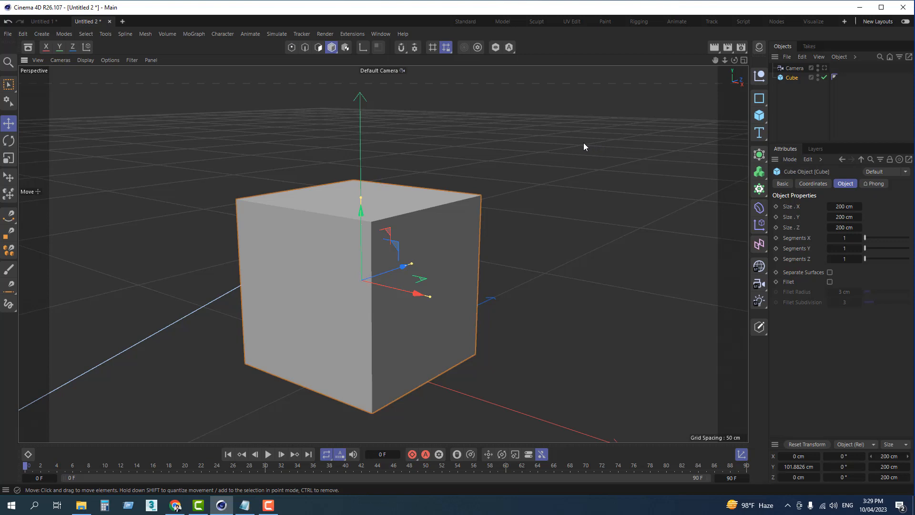
key(c)
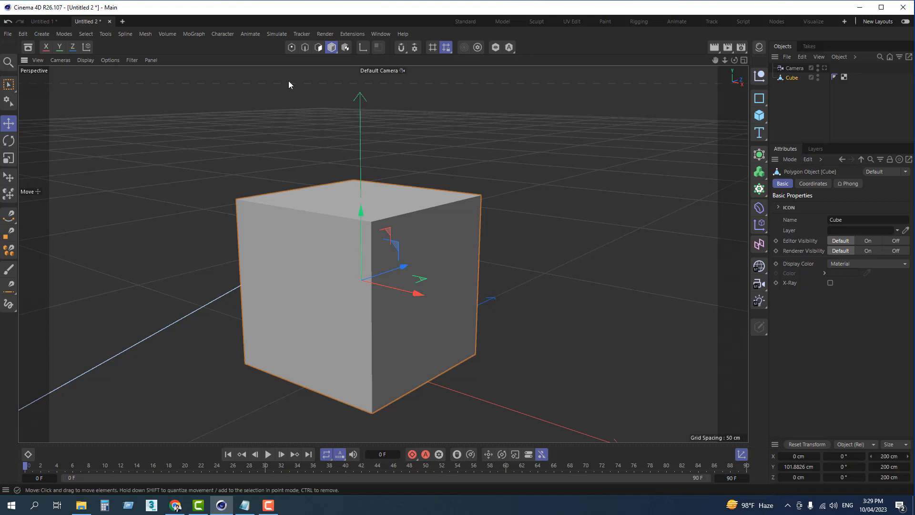
- Split the cube's camera-facing polygon into a separate object
click(318, 47)
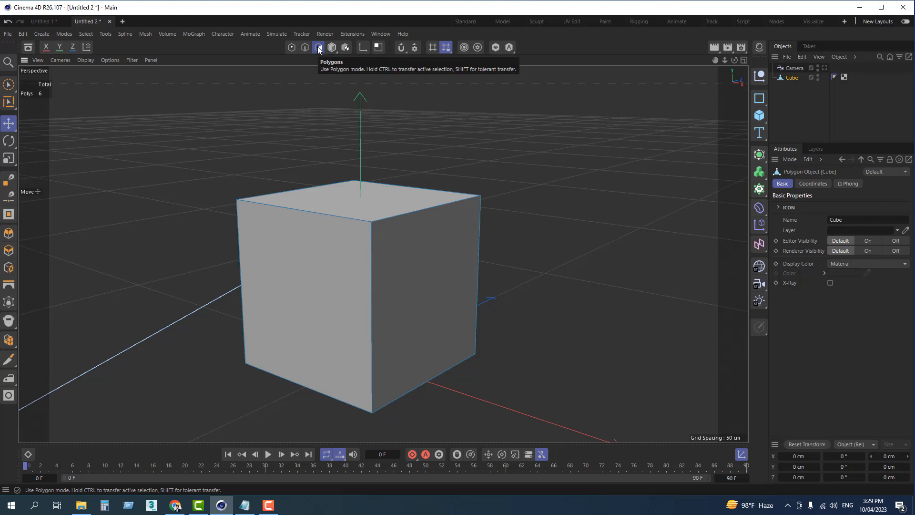
click(295, 269)
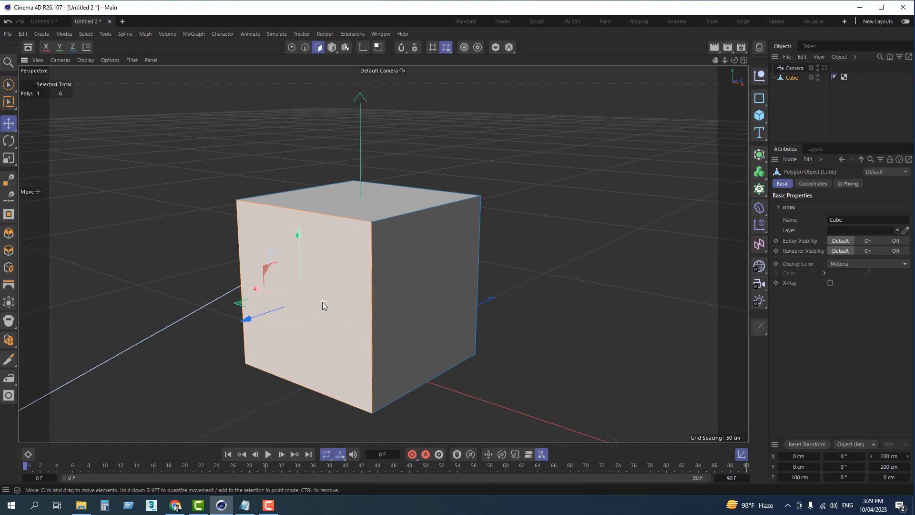
right_click(318, 286)
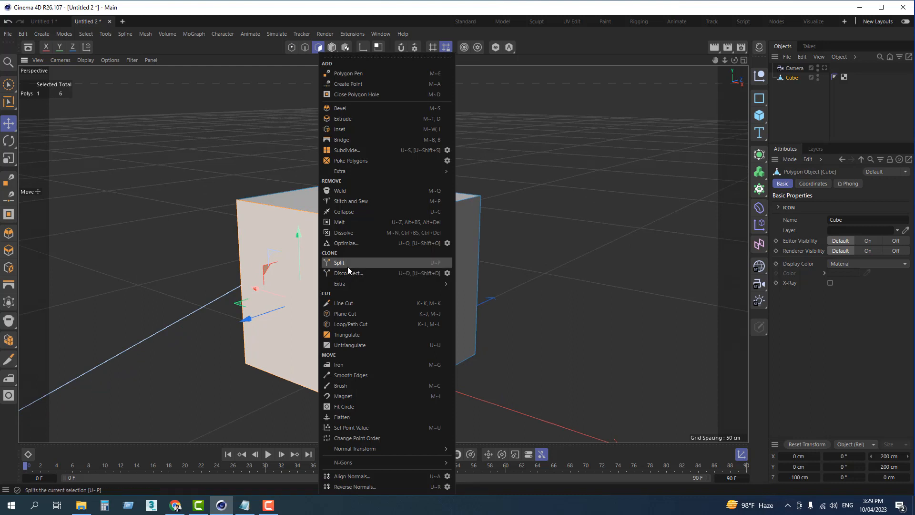
click(495, 279)
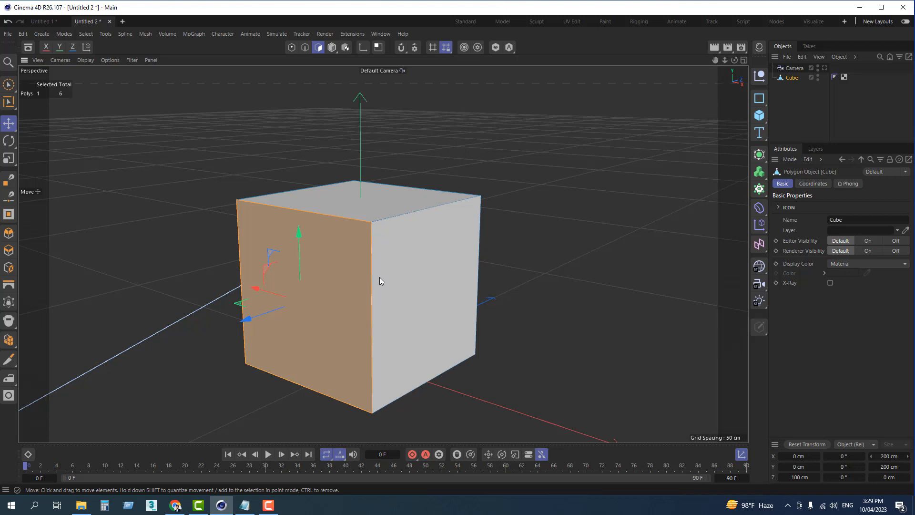
key(u)
key(p)
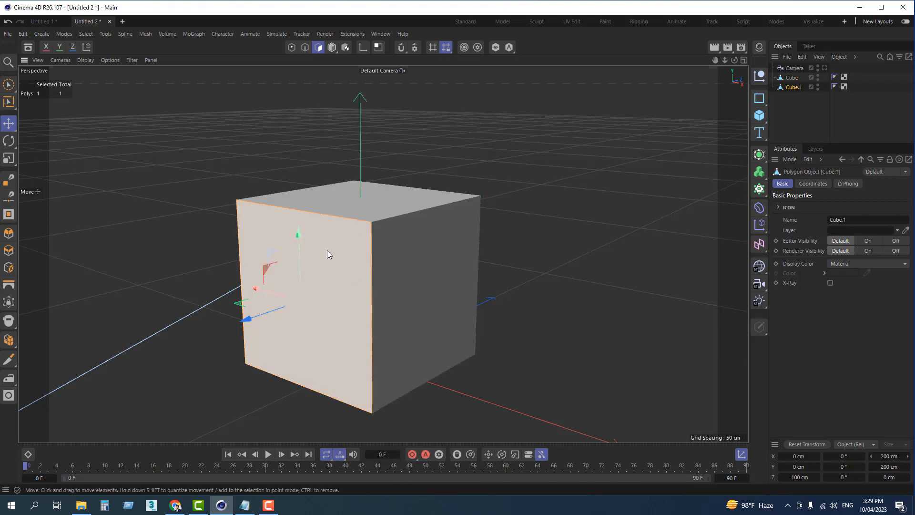
alt+drag(327, 250, 341, 276)
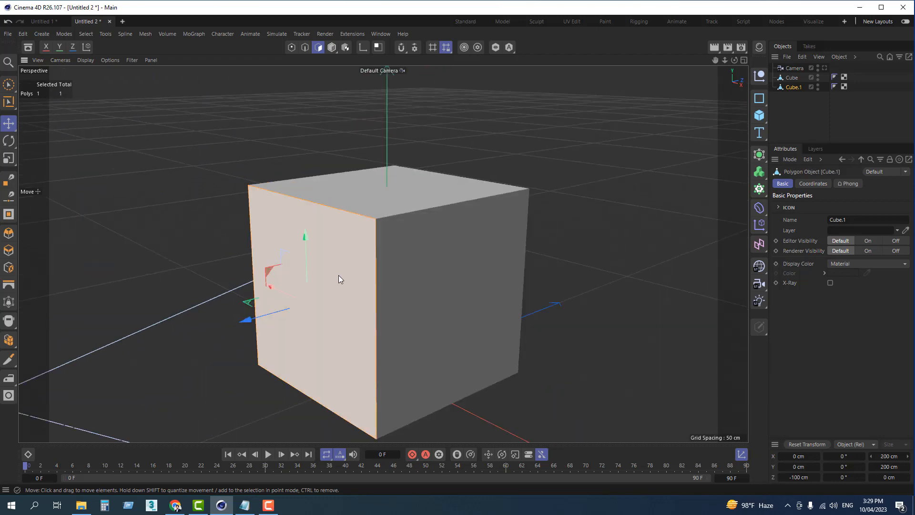
- Move the split face away from the cube to about Z -164.5 cm, and undo the move
click(332, 46)
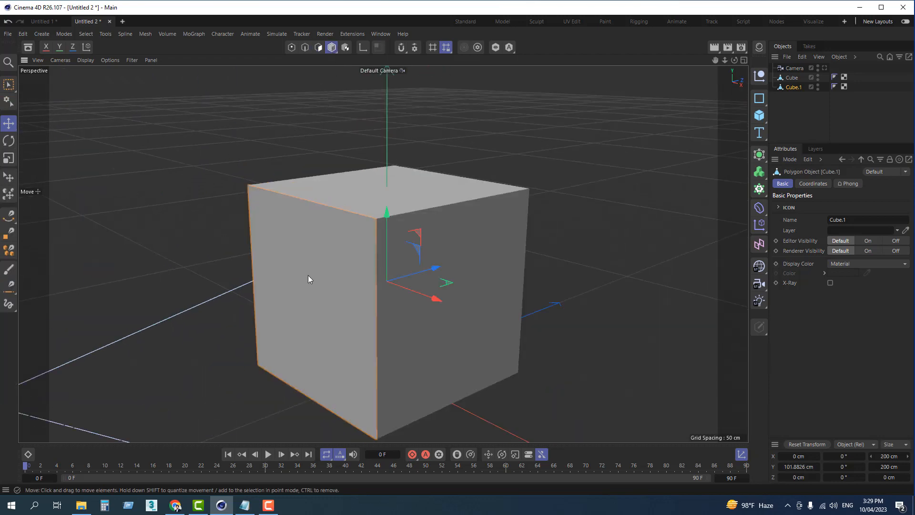
drag(419, 271, 282, 310)
click(354, 254)
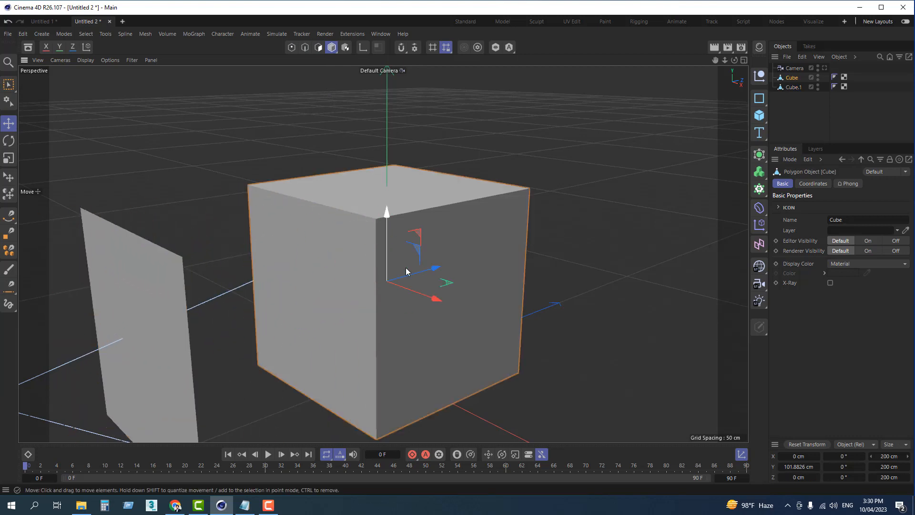
click(158, 317)
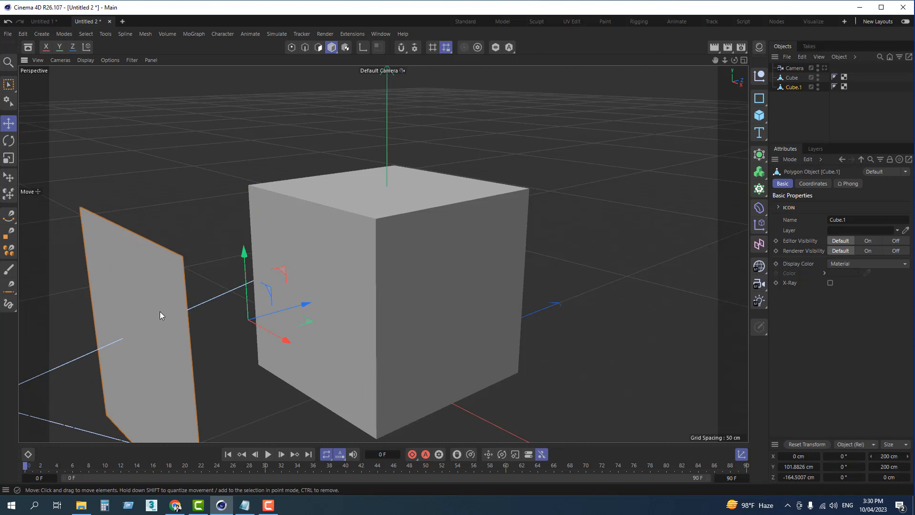
key(ctrl+z)
key(ctrl+z)
key(ctrl+z)
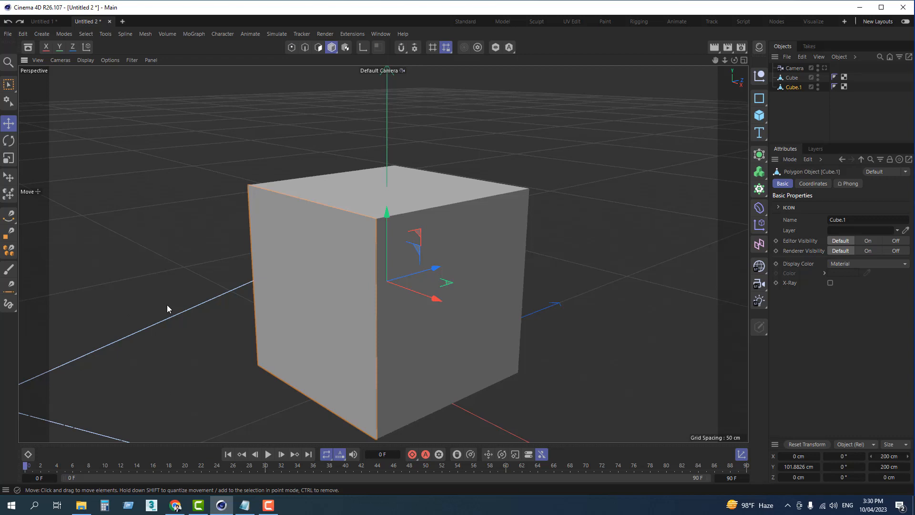
- Delete the cube's own camera-facing polygon behind the split face
click(442, 216)
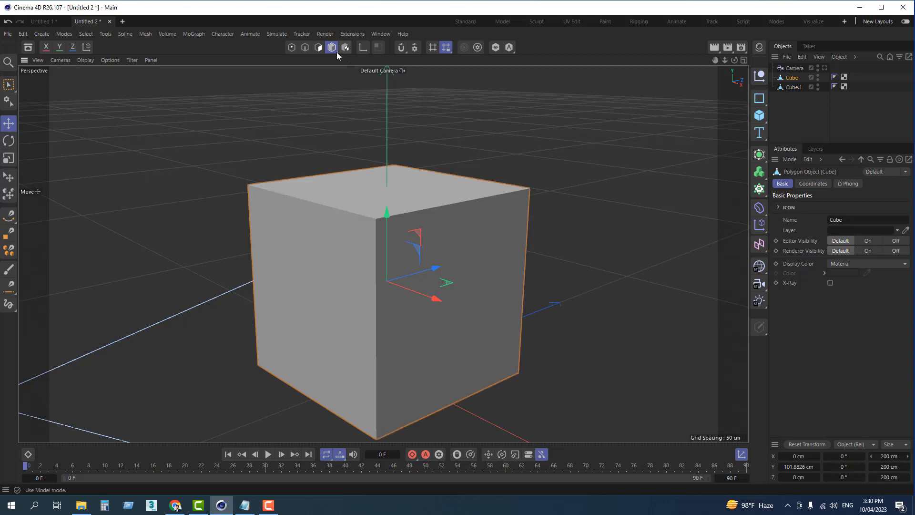
click(319, 47)
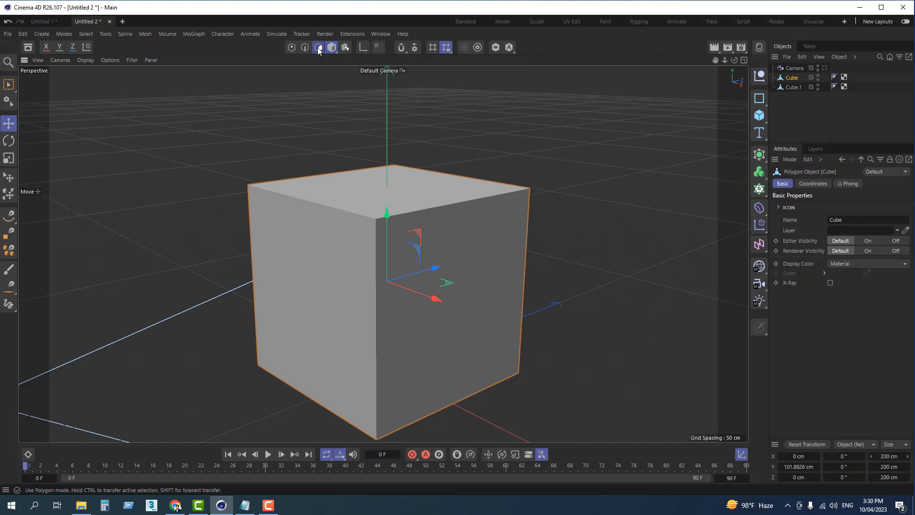
click(312, 231)
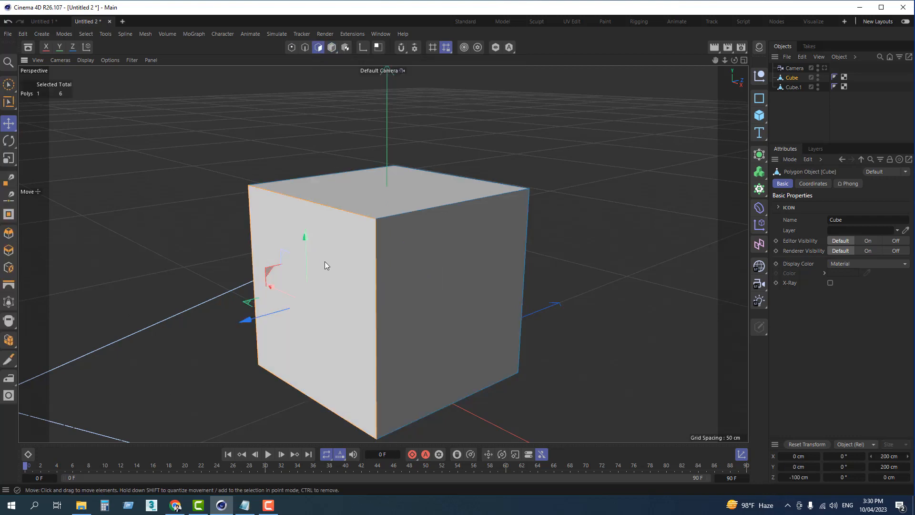
key(Delete)
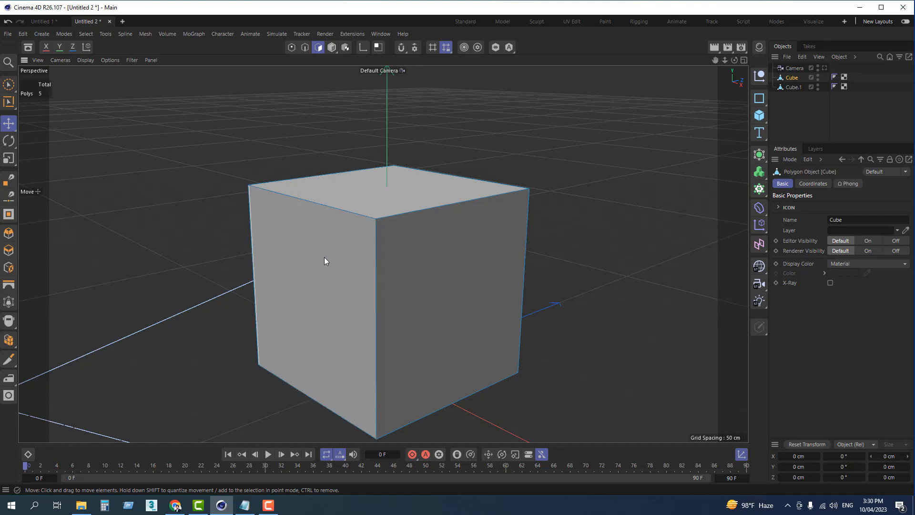
- Move the separate face object away from the cube's open side to about Z -213 cm
click(332, 48)
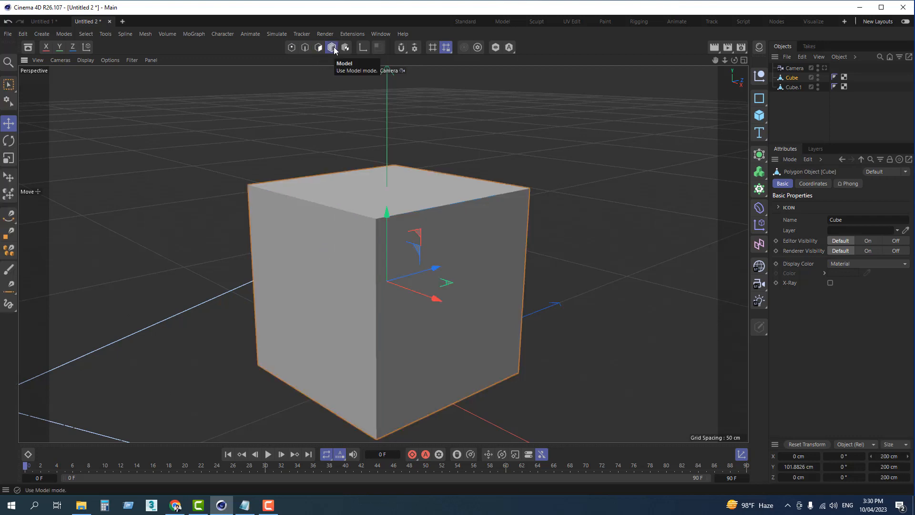
click(323, 254)
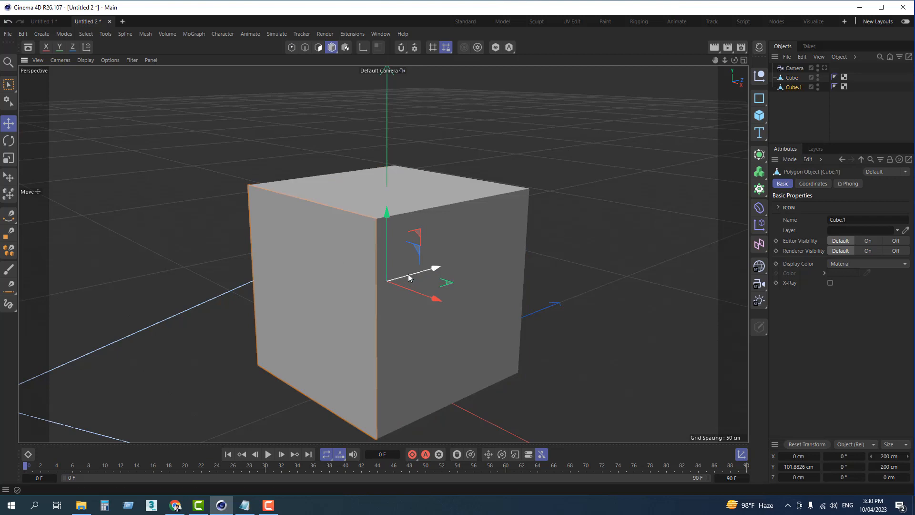
drag(407, 273, 225, 330)
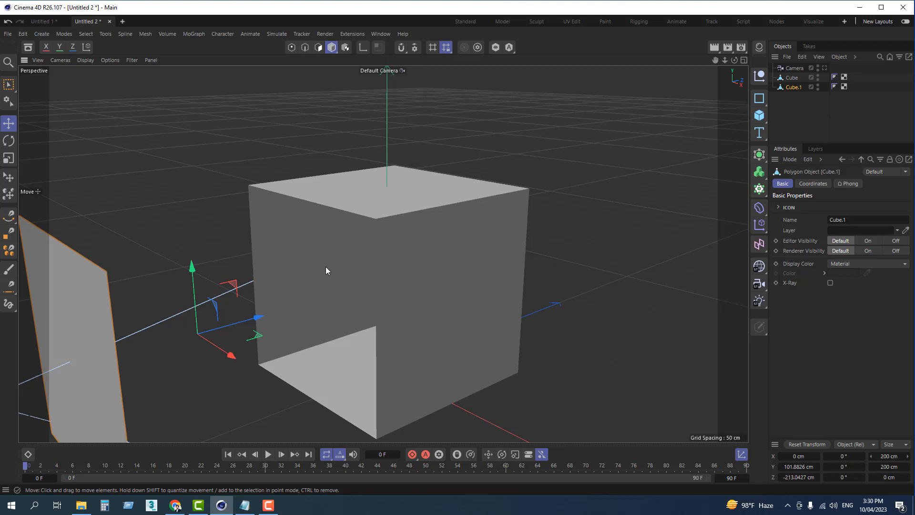
- Undo the last move of the separate face object
key(ctrl+z)
alt+drag(325, 270, 427, 266)
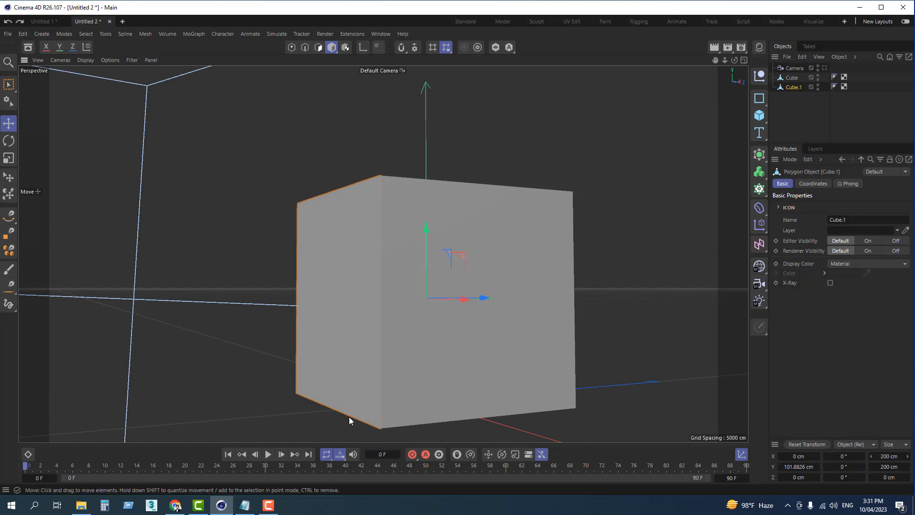
alt+drag(313, 397, 341, 404)
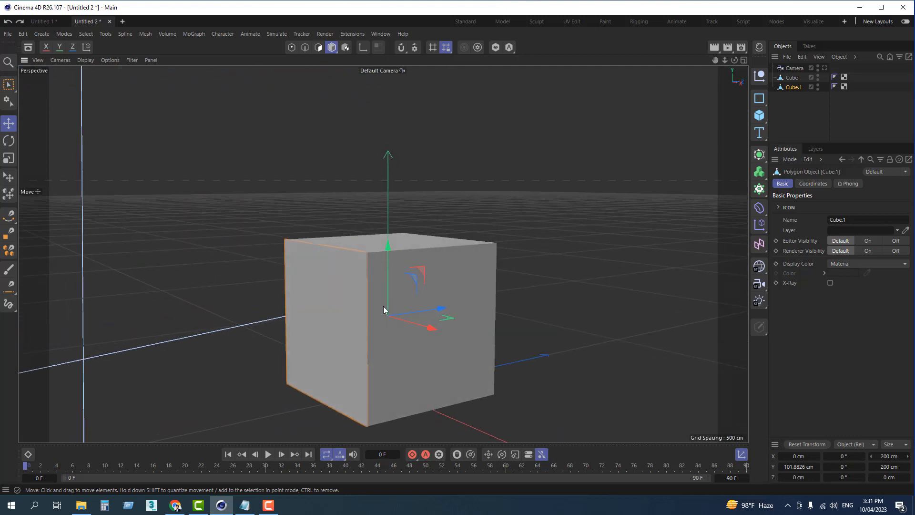
- Enable axis editing for the separate face object and turn on snapping with Edge snap included
key(l)
click(402, 48)
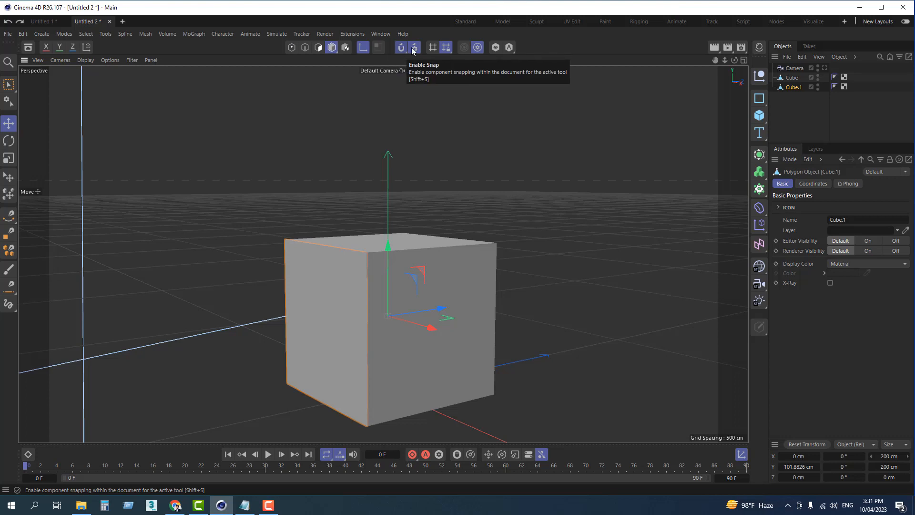
click(414, 48)
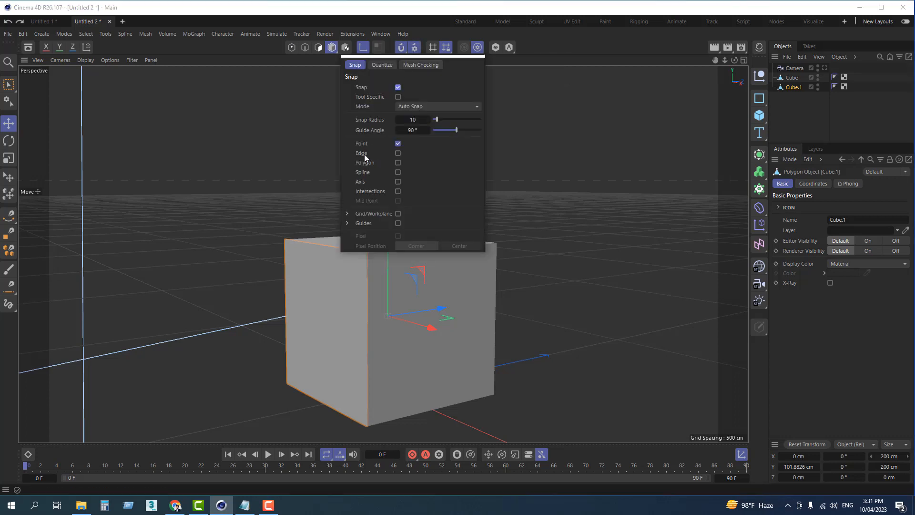
click(398, 153)
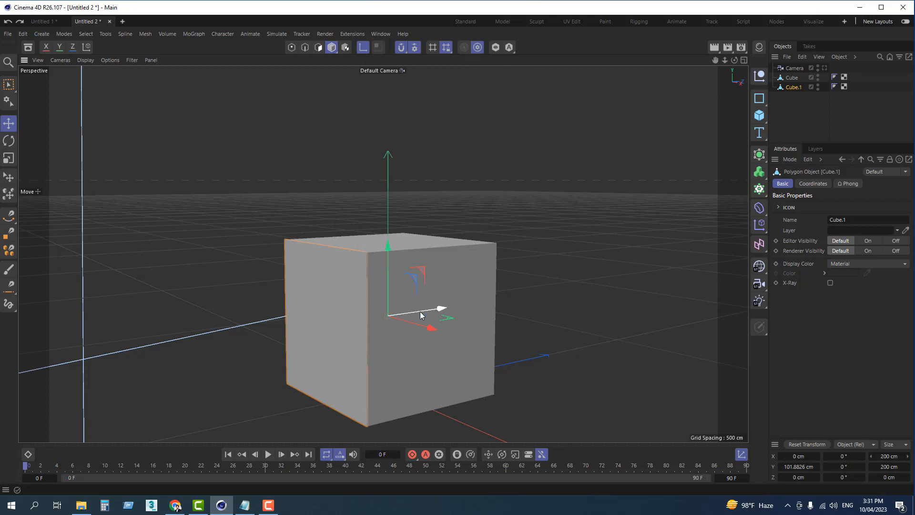
- Move the face object's axis toward the face's lower edge, to about Y 7.2 cm and Z -107.4 cm
drag(419, 311, 355, 350)
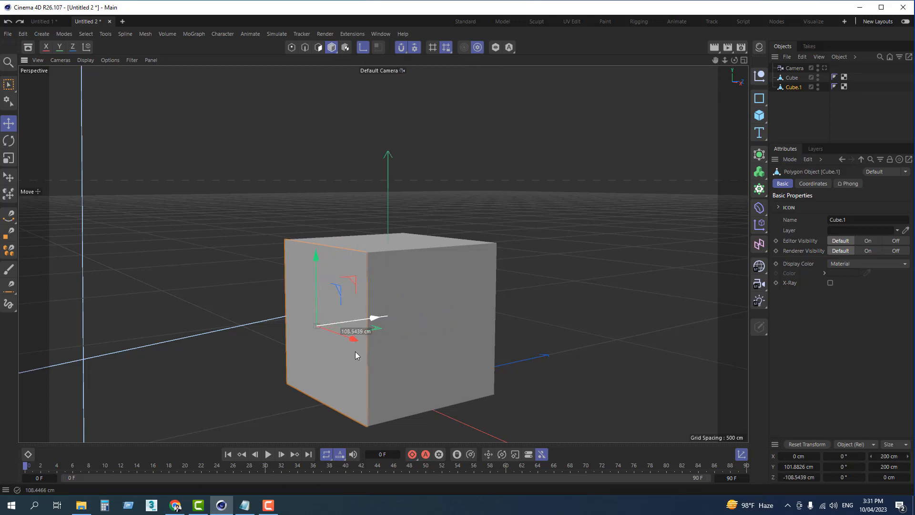
drag(316, 270, 321, 345)
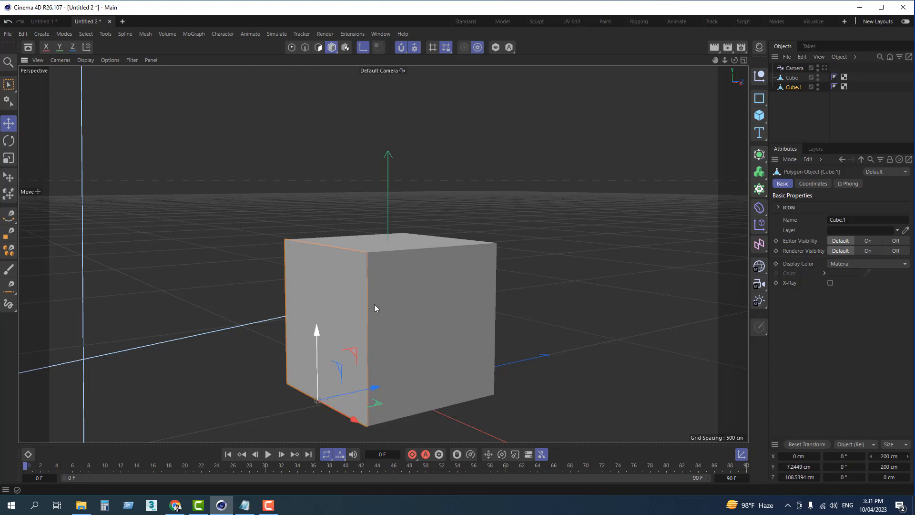
scroll(319, 381, up, 1)
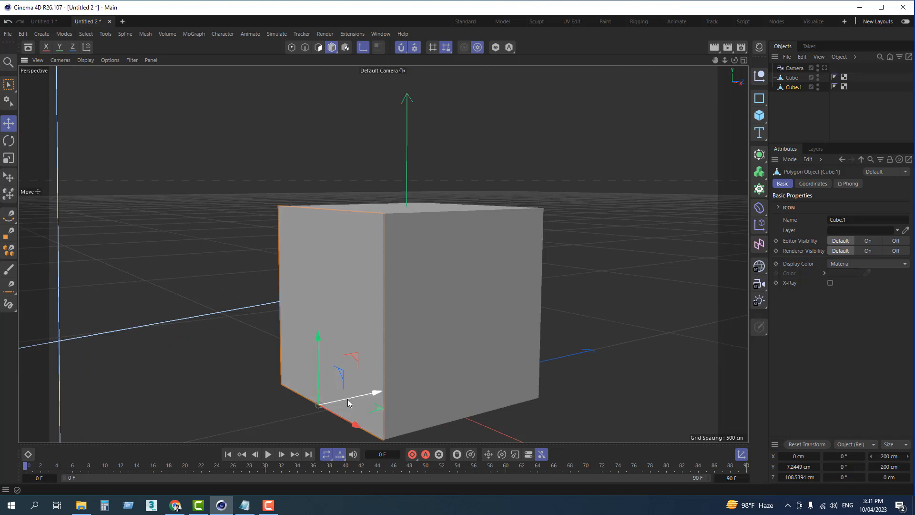
mouse_move(347, 399)
mouse_down()
mouse_move(338, 399)
mouse_move(349, 395)
mouse_up()
- Align the face object's axis with the plane of the face, at about Z -100.3 cm
alt+drag(369, 332, 247, 196)
scroll(335, 409, up, 2)
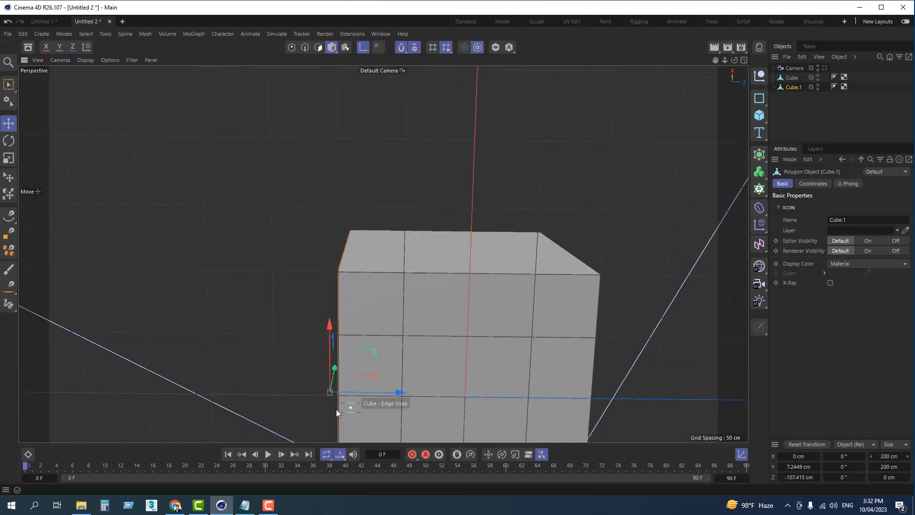
scroll(336, 409, up, 2)
drag(359, 385, 372, 315)
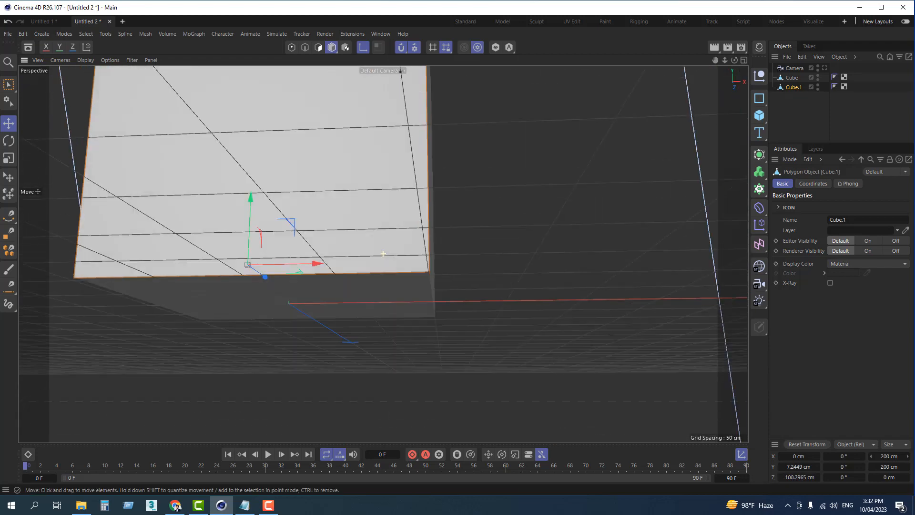
- Lower the face object's axis to its bottom edge, at about Y 2.4 cm, and leave axis editing
alt+drag(383, 254, 392, 284)
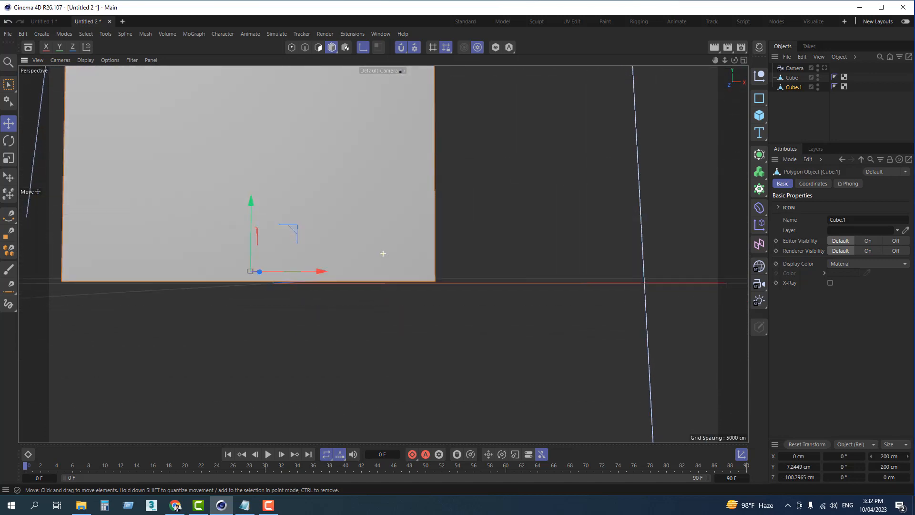
drag(250, 207, 249, 220)
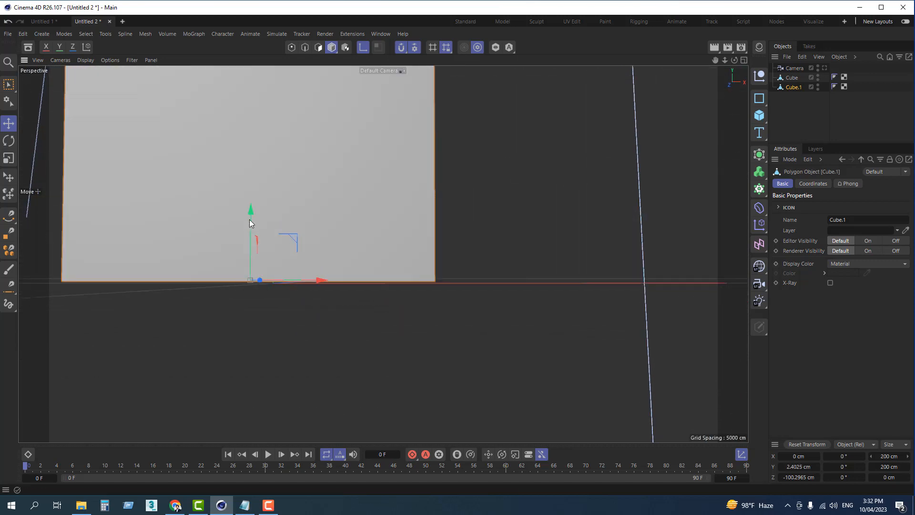
alt+drag(290, 316, 226, 111)
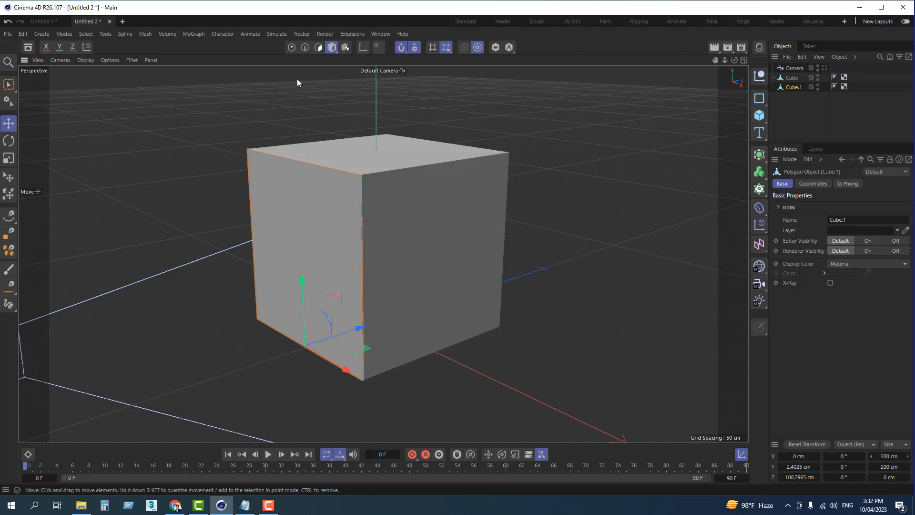
- Switch the perspective view to look through the scene's Camera and clear the selection
alt+drag(322, 193, 356, 229)
click(395, 71)
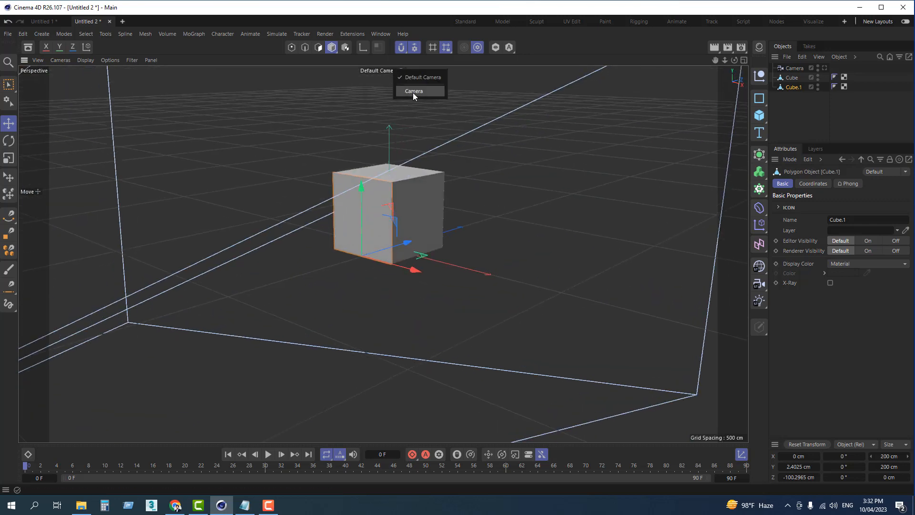
click(412, 92)
click(490, 347)
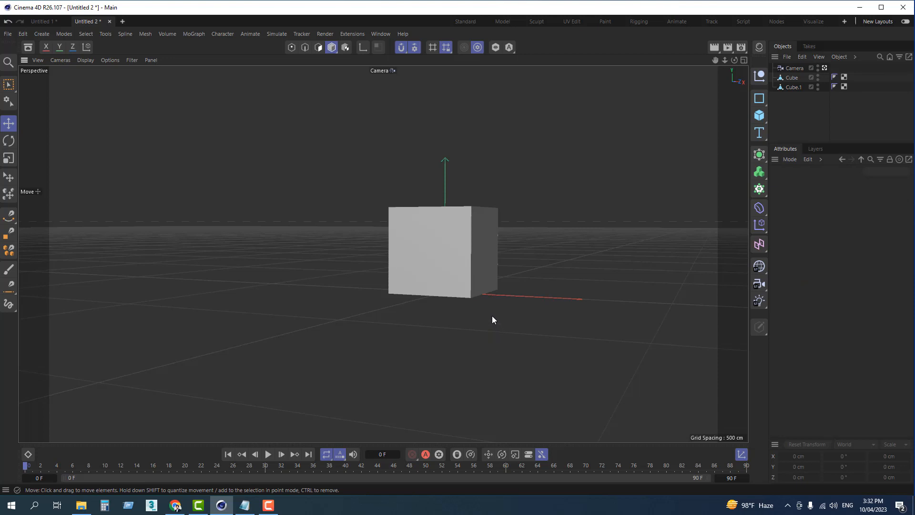
- Rename the separate front face object as DOOR
click(456, 238)
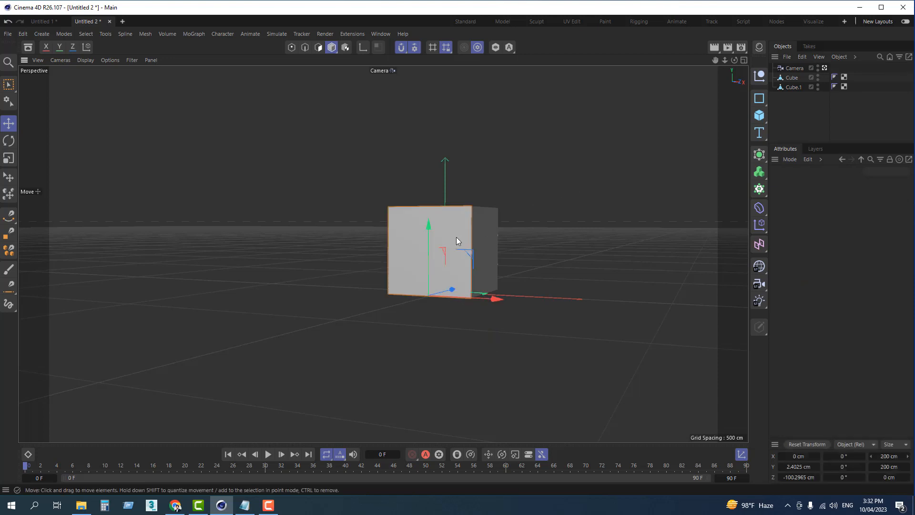
double_click(797, 88)
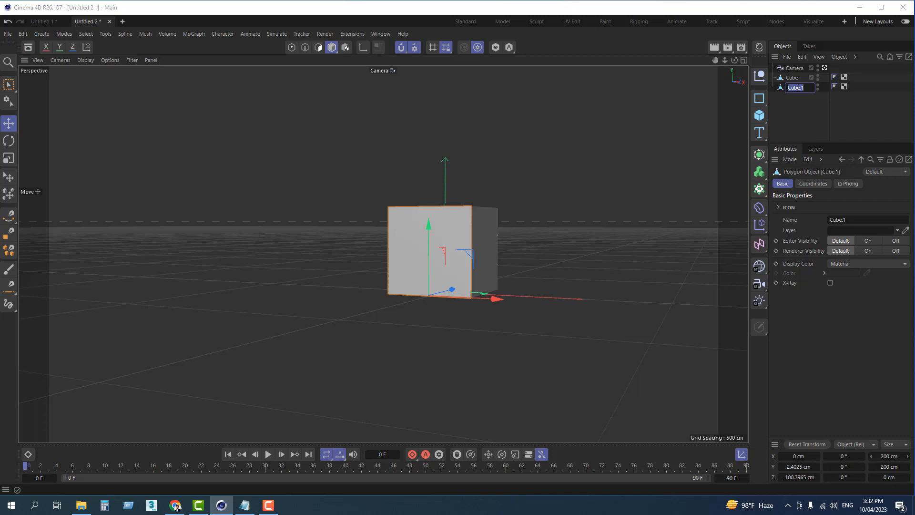
text(DOOR)
key(Return)
click(796, 77)
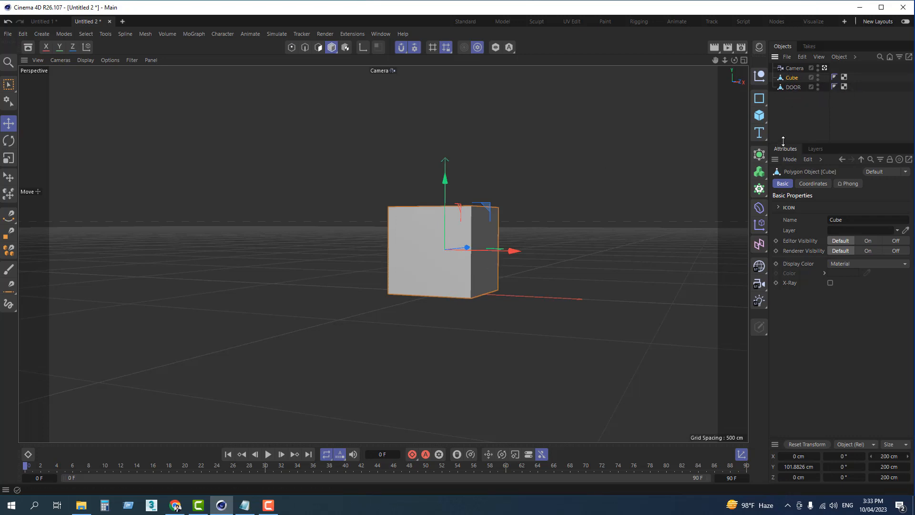
click(795, 98)
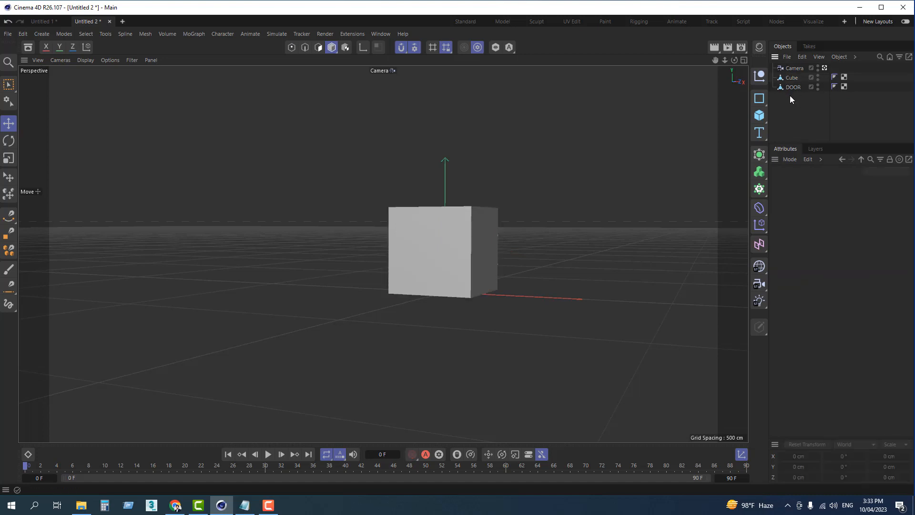
drag(799, 93, 782, 72)
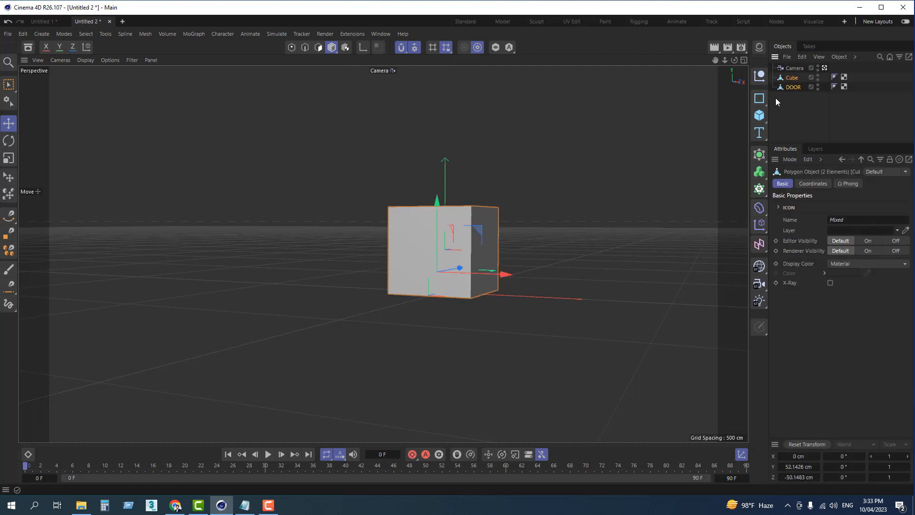
key(alt+g)
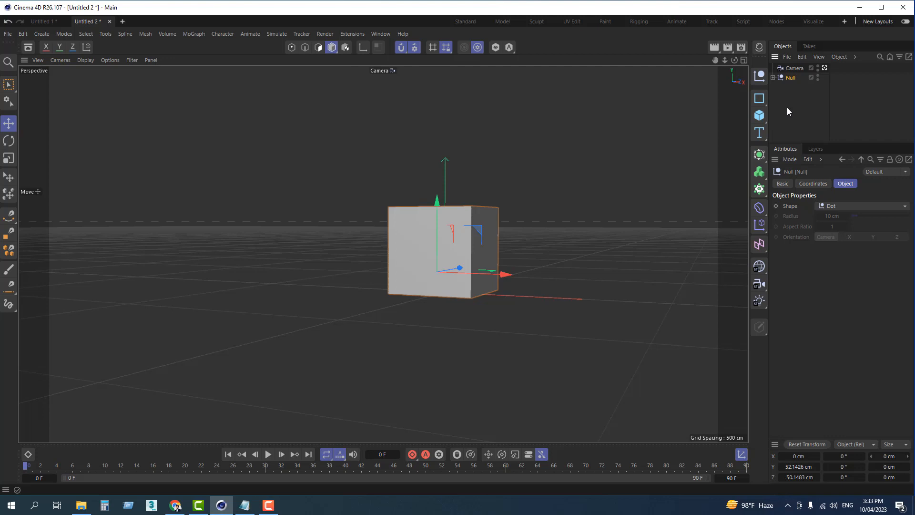
key(ctrl+z)
click(796, 100)
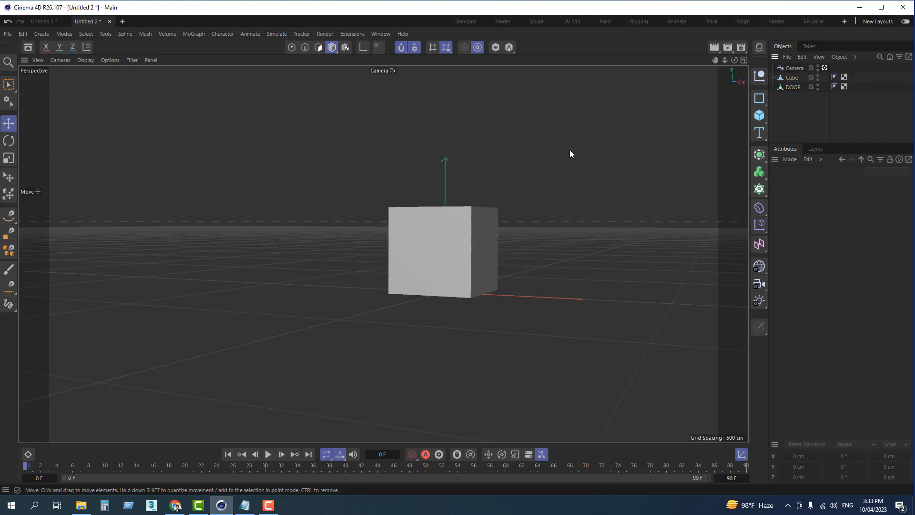
- Add a Null object and make Cube and DOOR its children
click(759, 77)
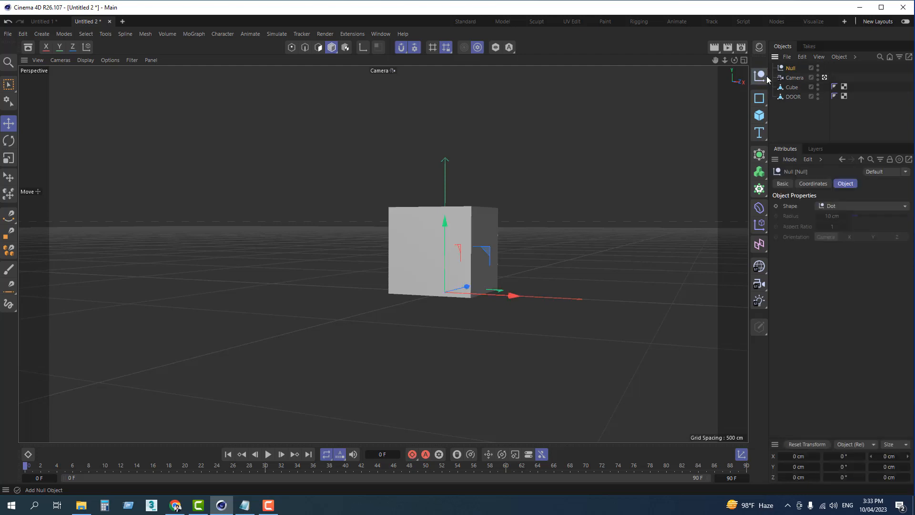
drag(792, 105, 792, 91)
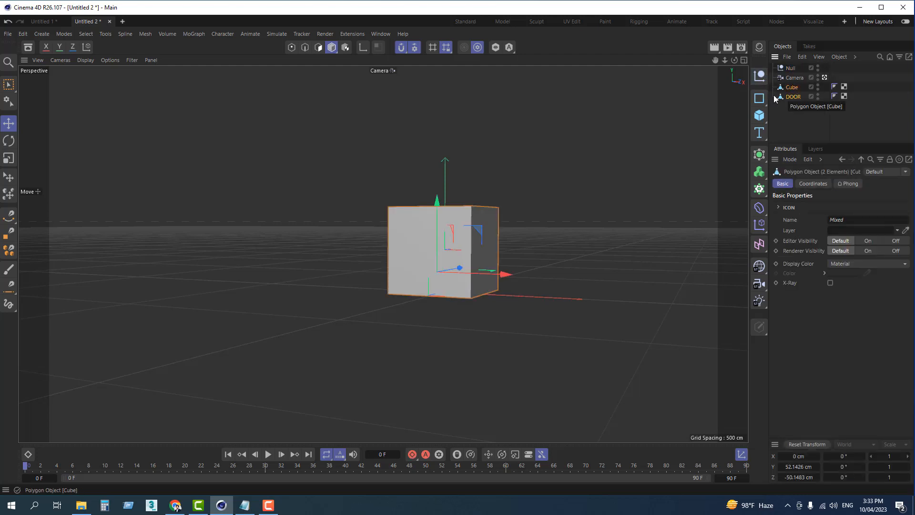
drag(791, 89, 795, 67)
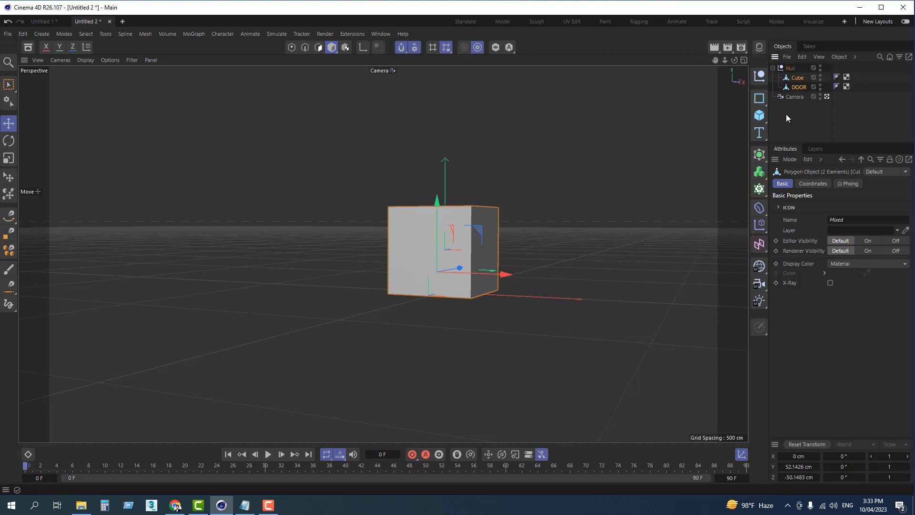
- Rename the Null that holds Cube and DOOR as Group
double_click(791, 68)
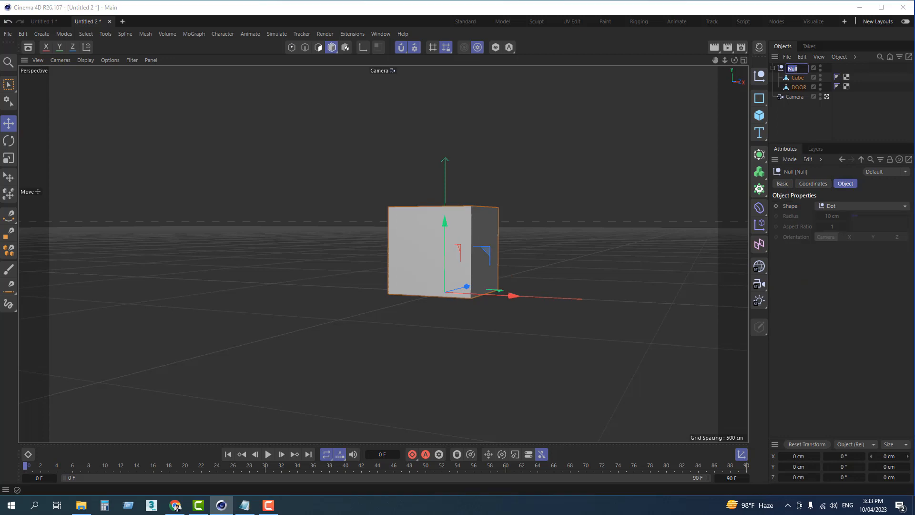
text(gRO)
key(BackSpace)
key(BackSpace)
key(BackSpace)
text(Group)
key(Return)
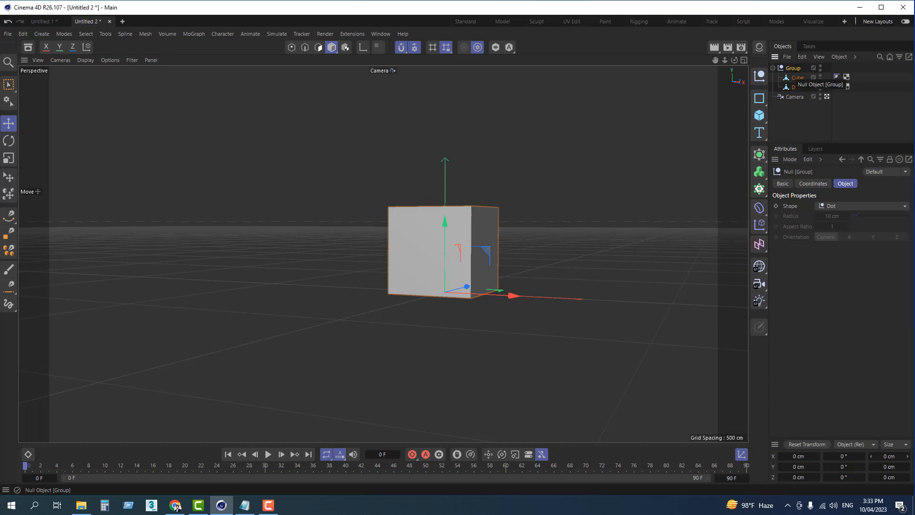
click(773, 68)
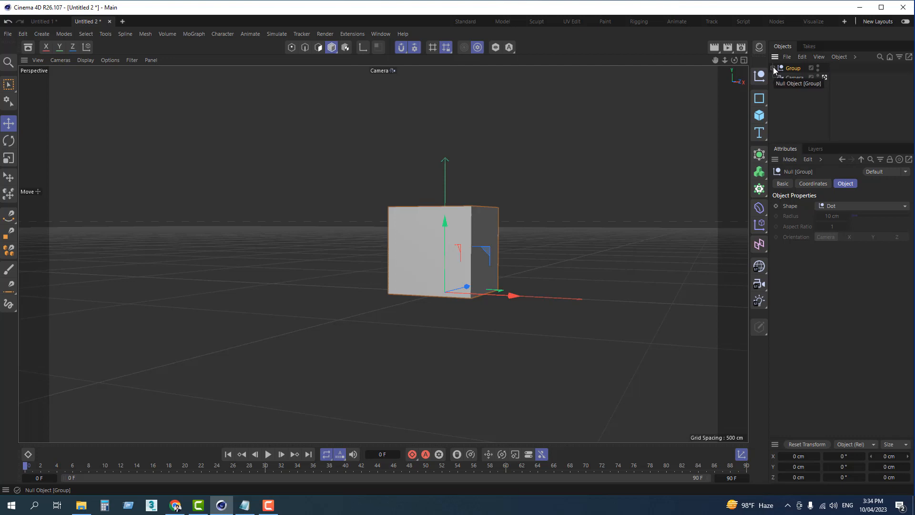
click(772, 68)
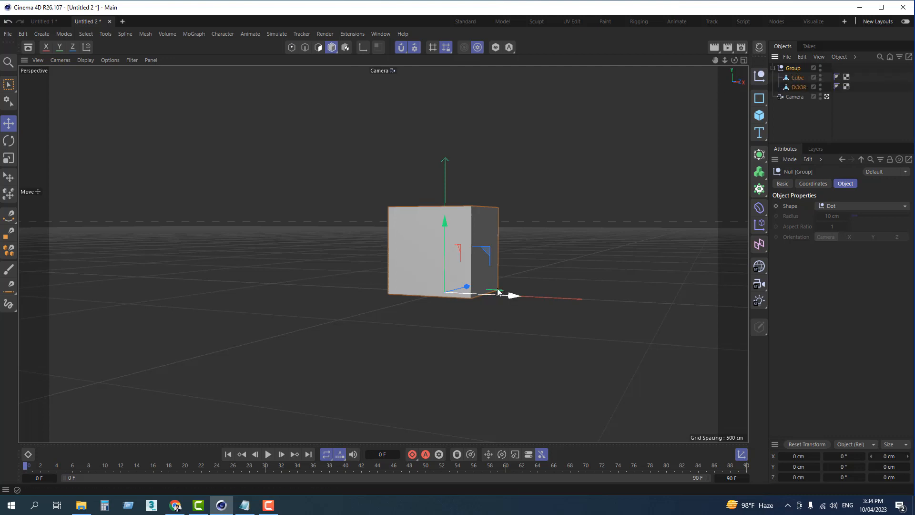
- Move the Group null with the box toward the camera, to about Z -819.7 cm
click(531, 259)
click(793, 68)
drag(461, 285, 370, 319)
- Try rotating DOOR open by 90° about its bottom edge at frame 30
key(ctrl+z)
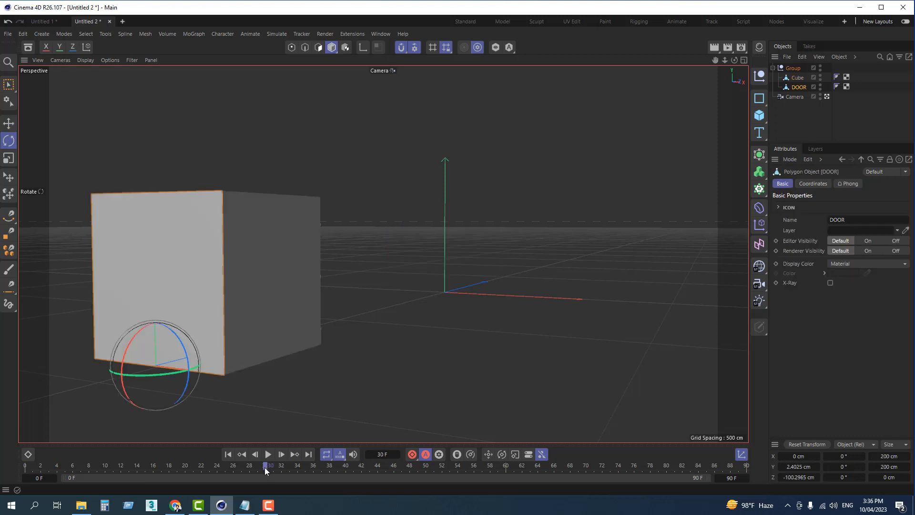
key(ctrl+z)
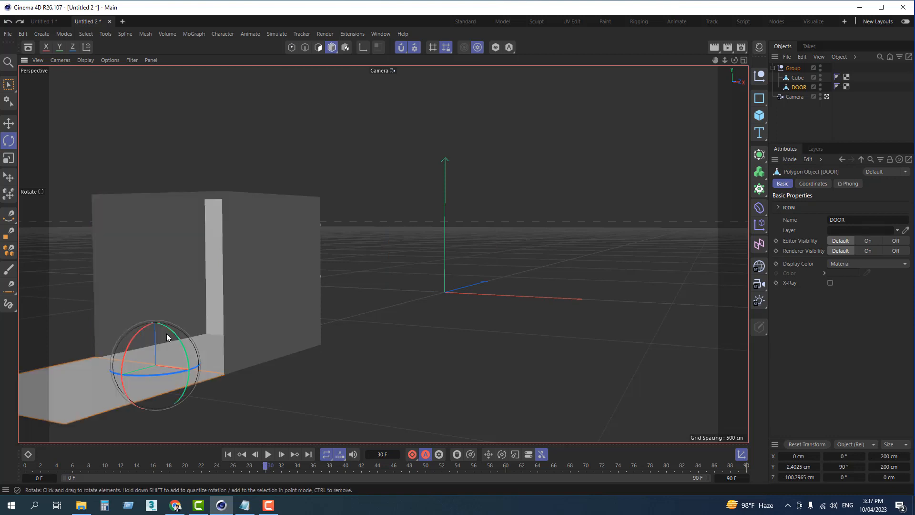
click(296, 394)
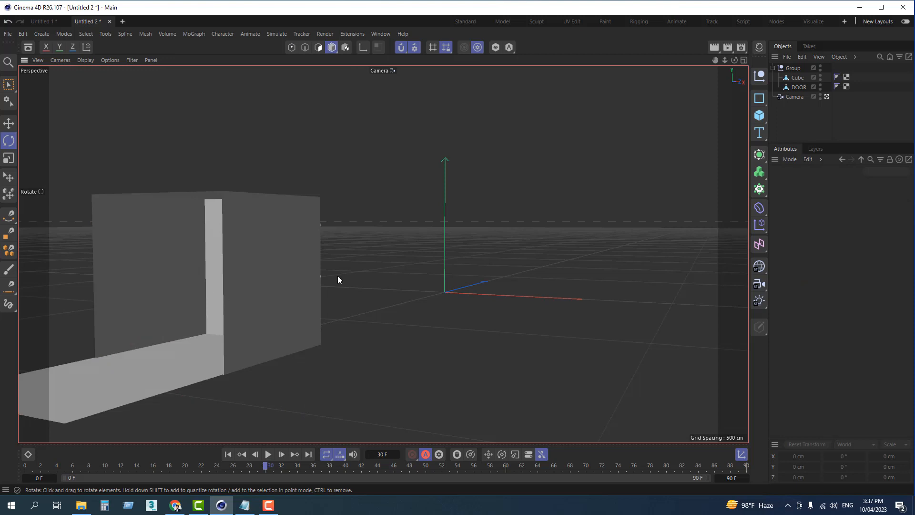
- At frame 40, move the Group null back to about Z 33 cm, record a keyframe and preview the animation
click(426, 455)
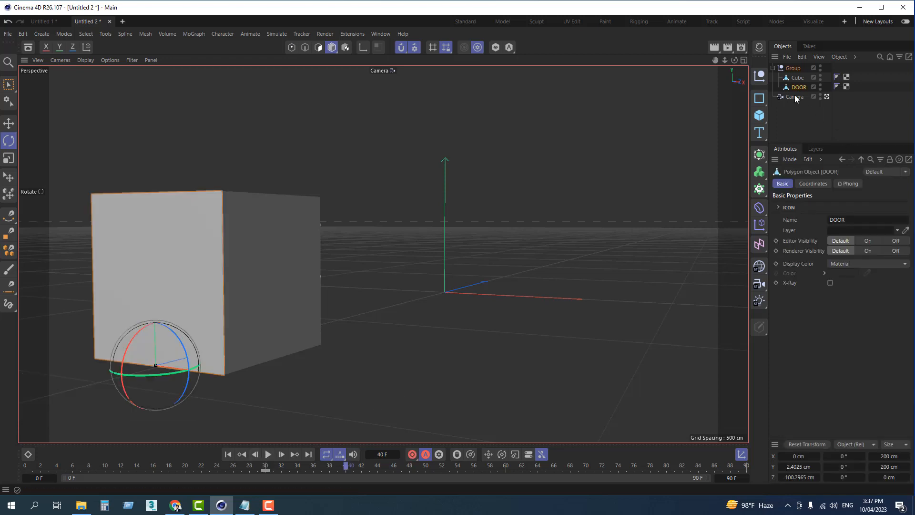
click(796, 68)
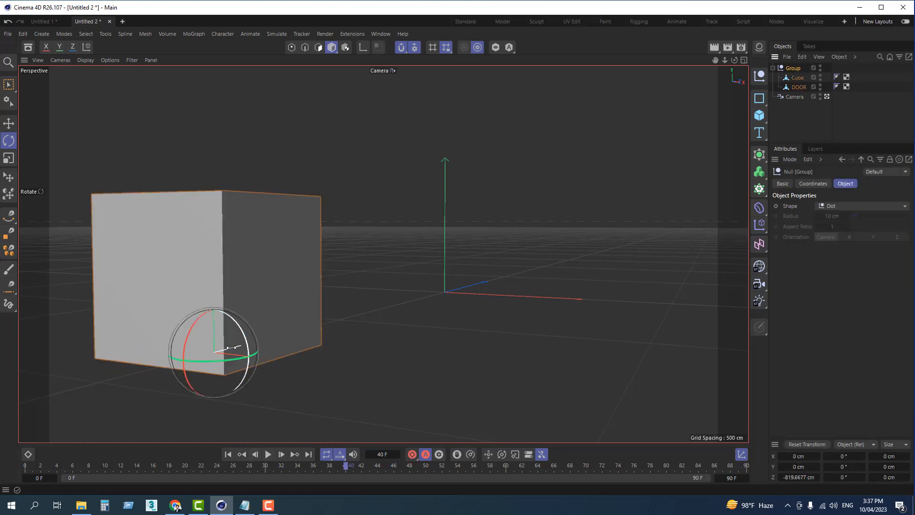
key(e)
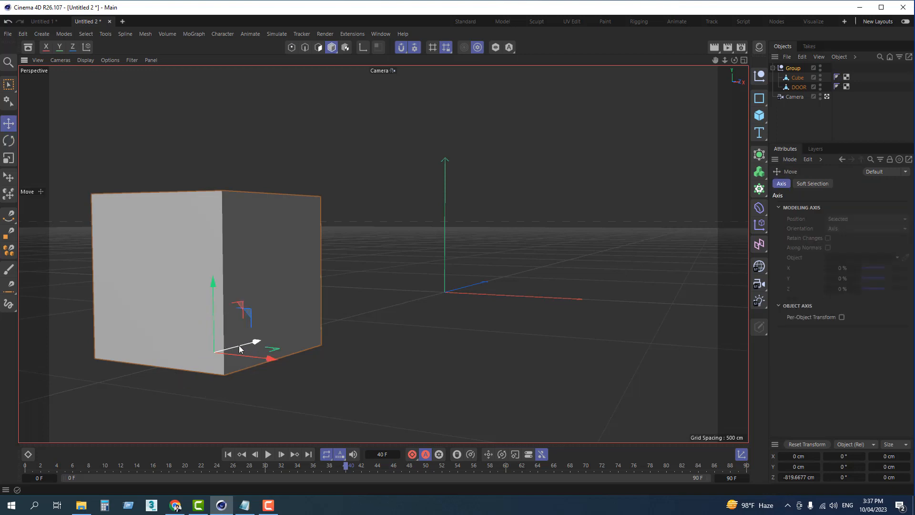
drag(238, 345, 463, 287)
drag(463, 286, 461, 290)
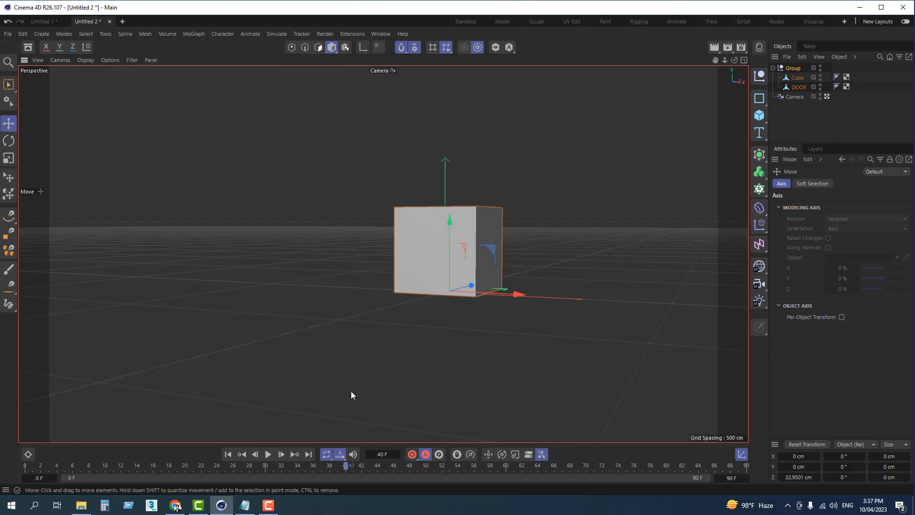
click(412, 454)
click(267, 454)
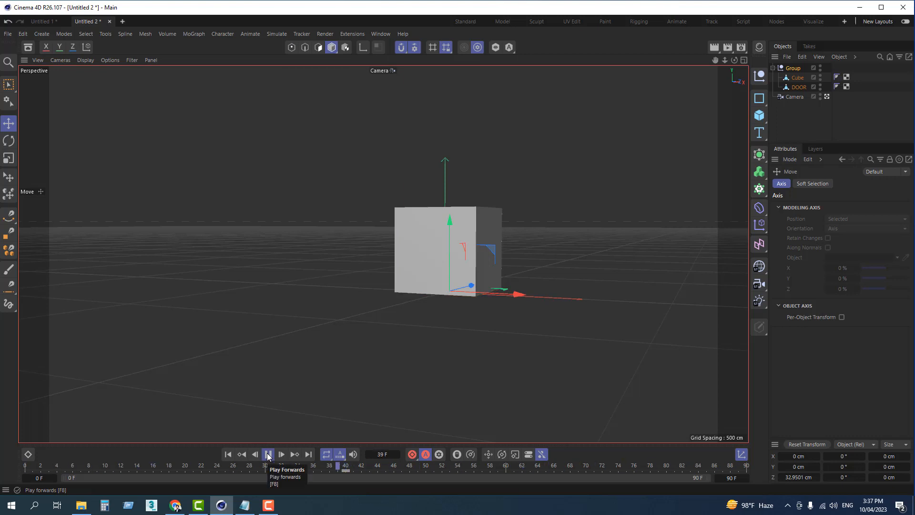
click(268, 454)
- At frame 30, move the Group null toward the camera to about Z -868.7 cm and play back the movement
click(265, 469)
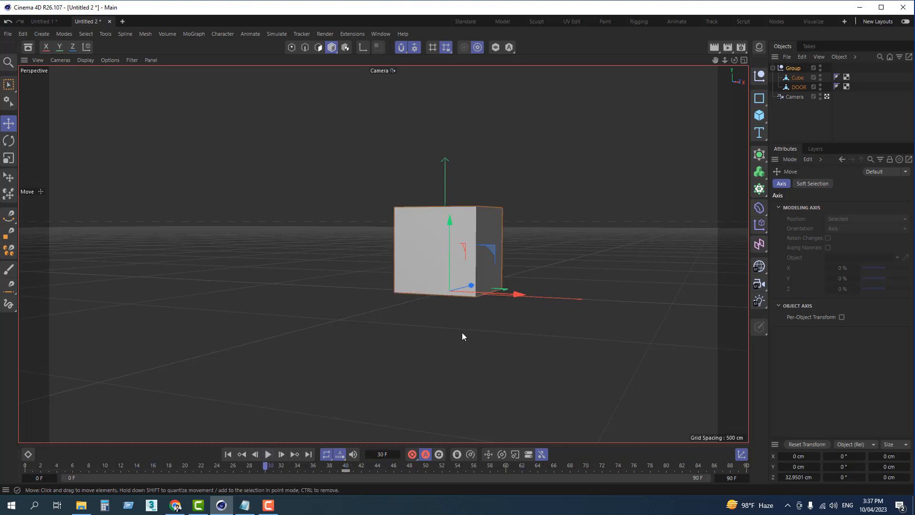
drag(471, 284, 230, 369)
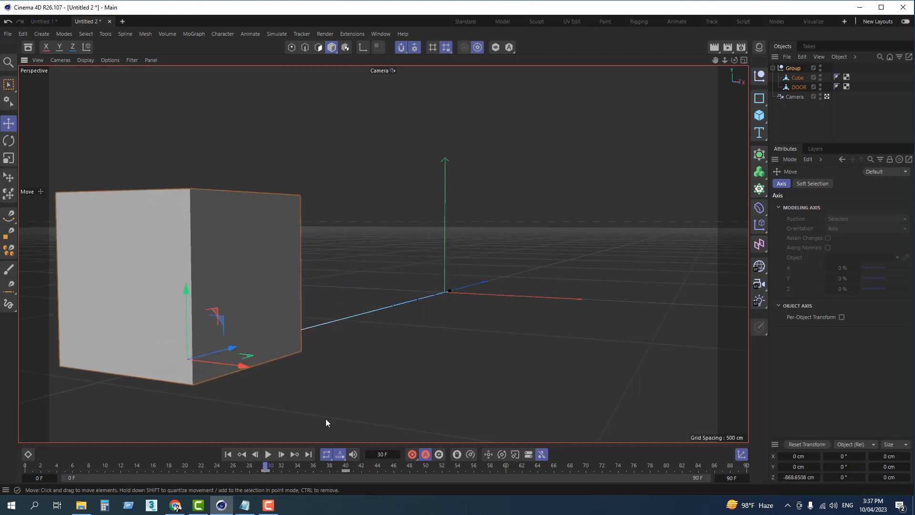
click(267, 454)
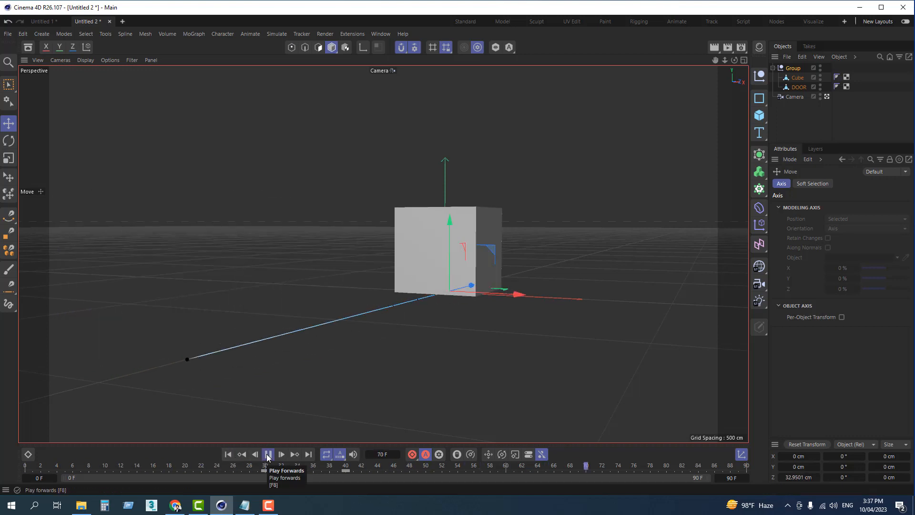
click(267, 454)
click(227, 454)
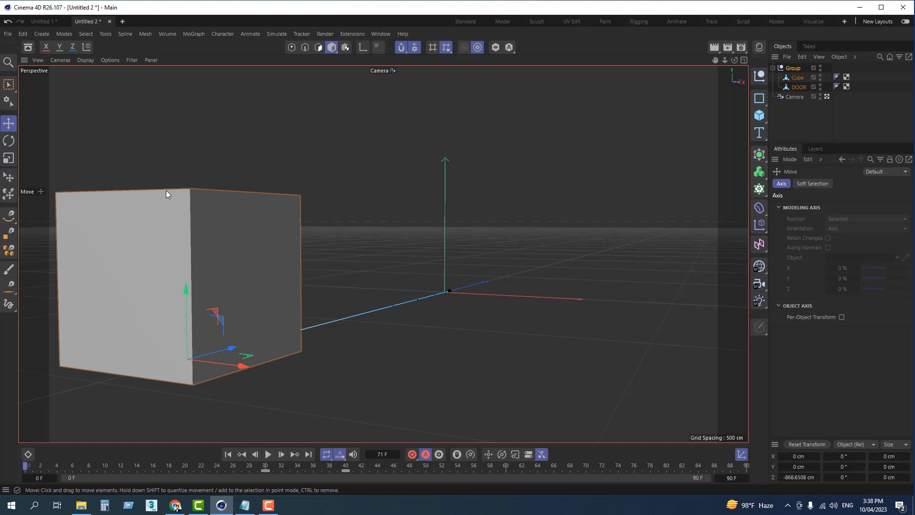
- At frame 19, rotate DOOR open by about 92.6° around its bottom edge with auto keying on
click(129, 245)
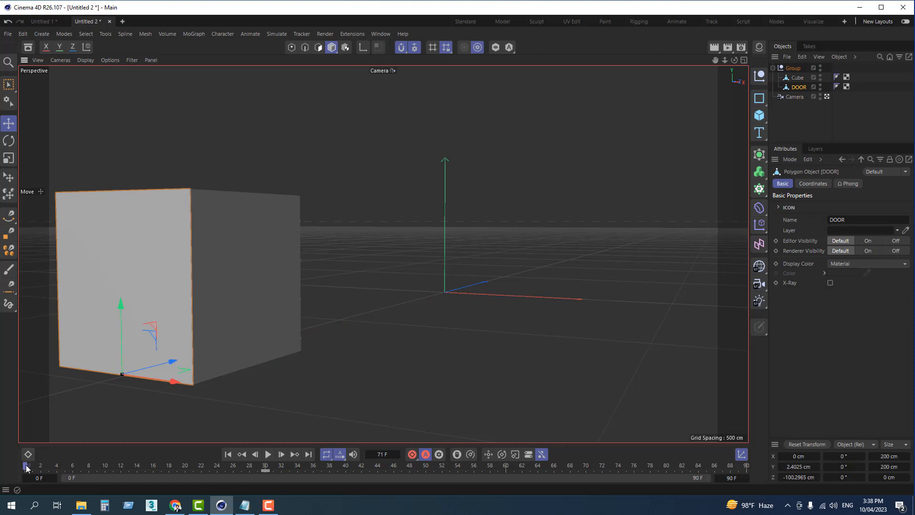
drag(27, 469, 105, 468)
key(r)
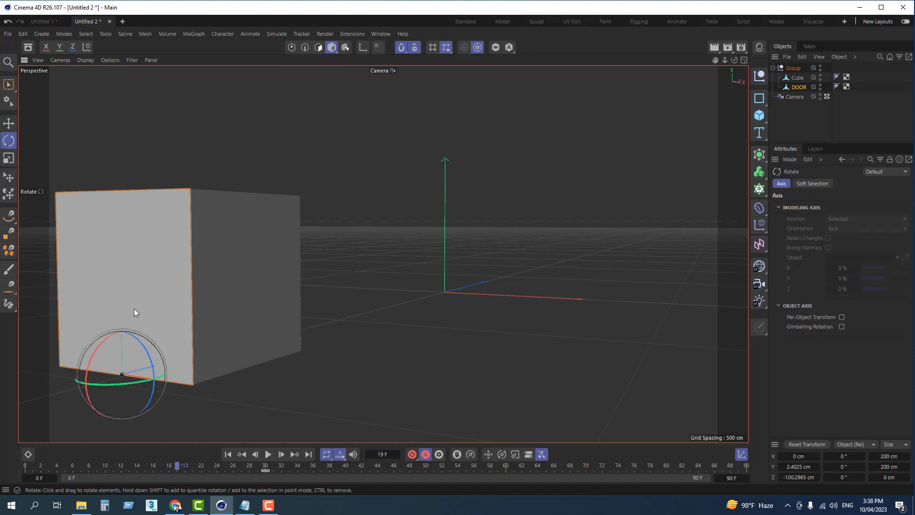
drag(101, 344, 69, 443)
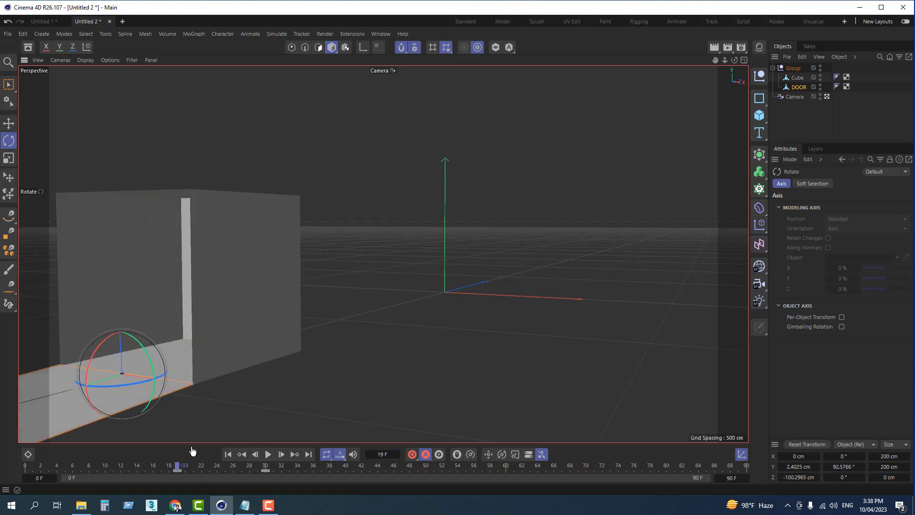
- Scrub the timeline and play the animation from the first frame to check DOOR's rotation
drag(177, 465, 282, 467)
click(228, 454)
click(267, 455)
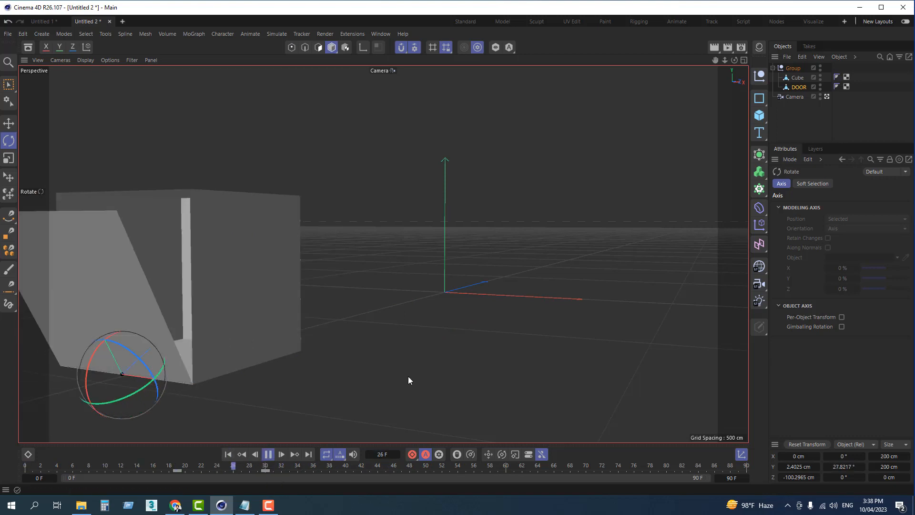
click(267, 455)
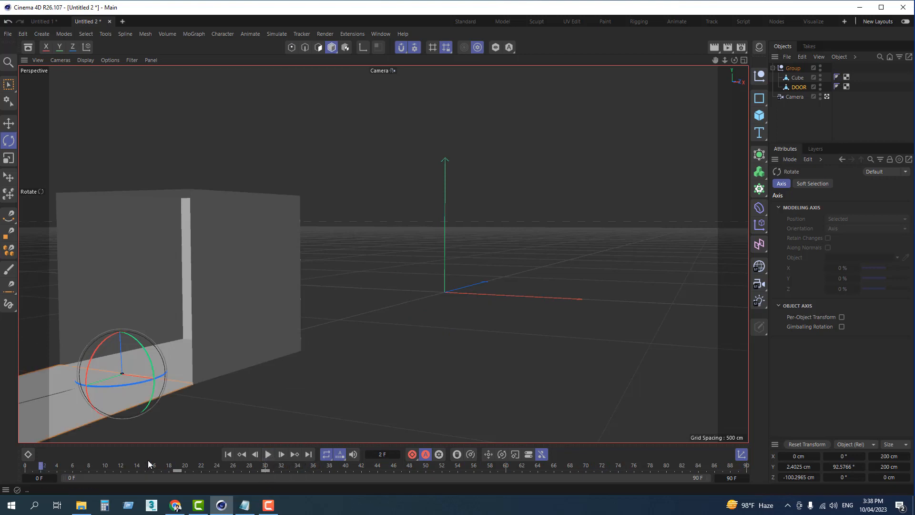
- Shift DOOR's two rotation keyframes to frames 38 and 51, and preview the new timing
click(178, 471)
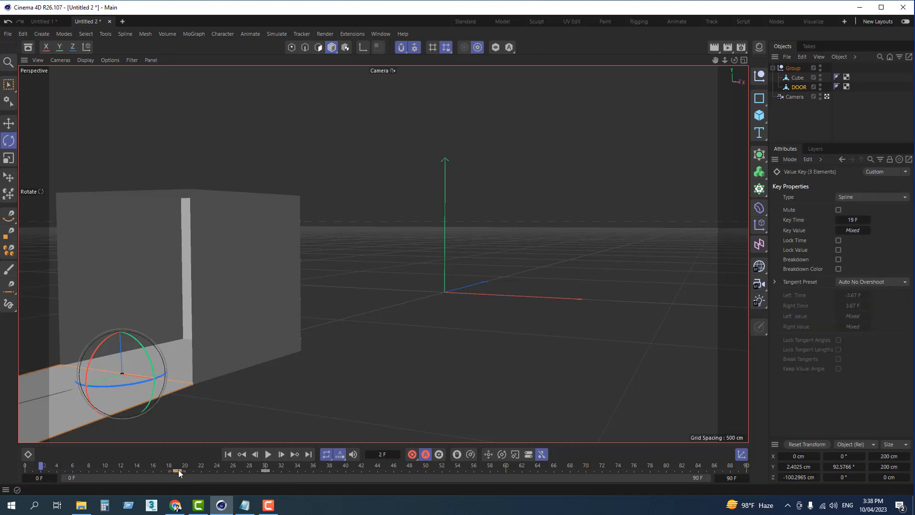
click(265, 471)
drag(285, 470, 437, 473)
click(231, 471)
click(235, 471)
drag(229, 470, 334, 470)
click(269, 454)
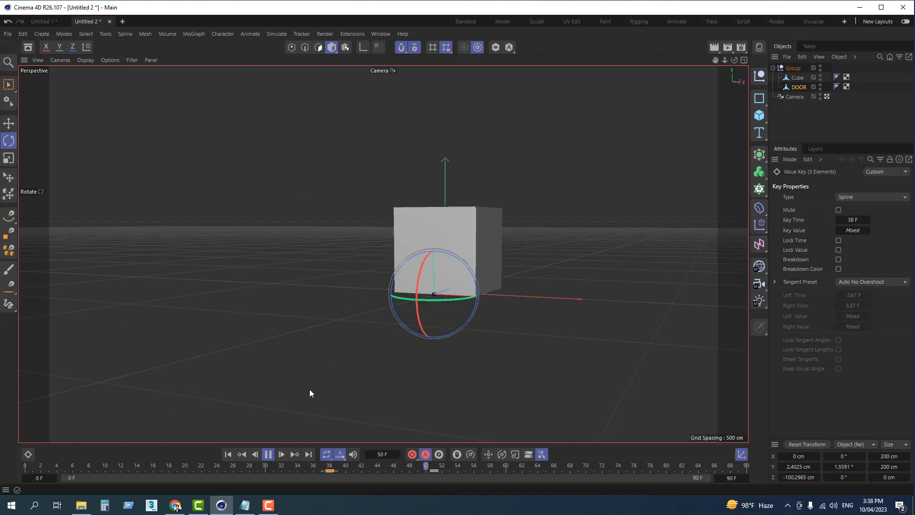
click(269, 455)
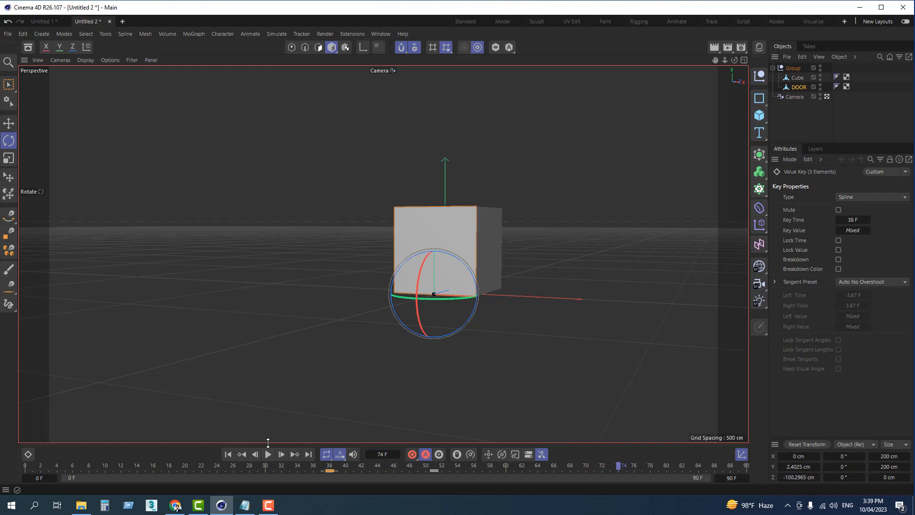
- Turn off automatic keyframing and play the animation from the first frame
click(425, 454)
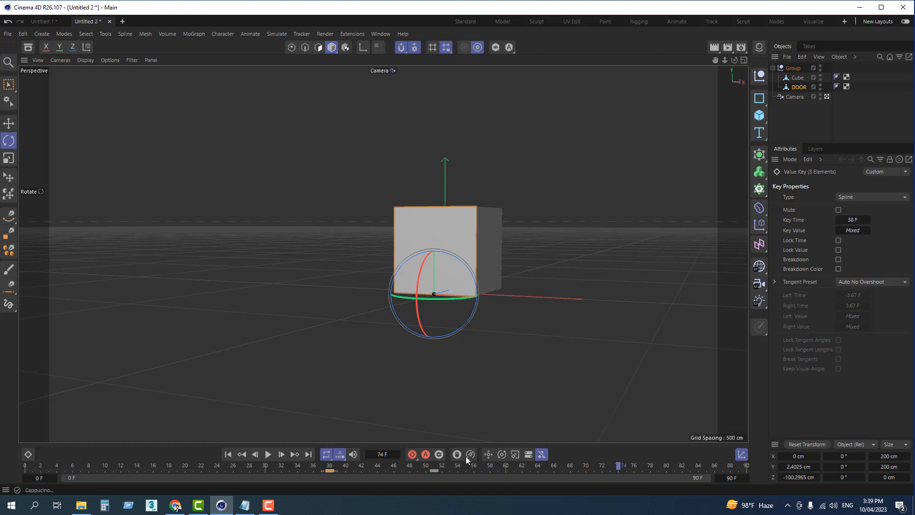
click(228, 454)
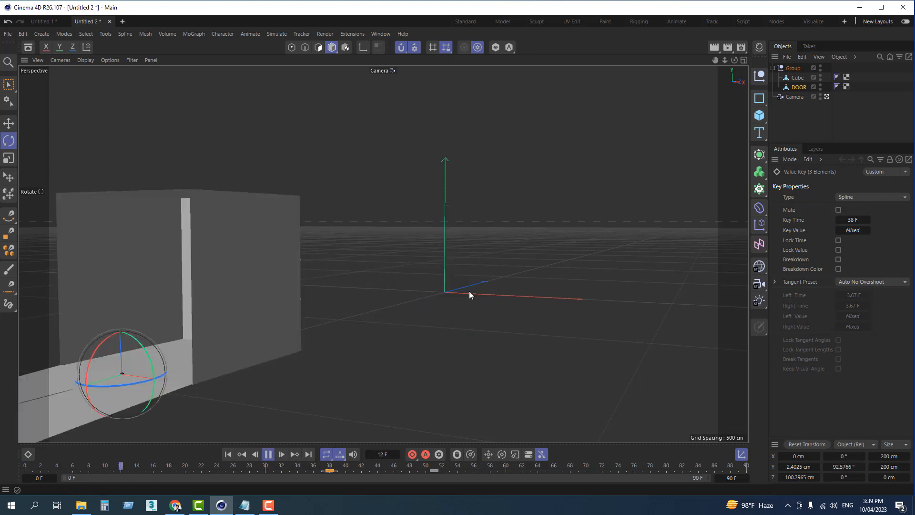
click(267, 454)
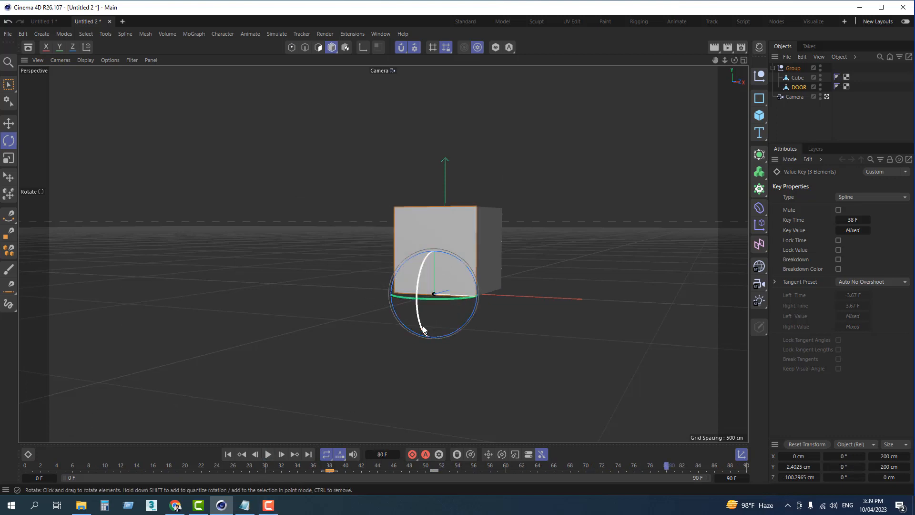
- Open the Dope Sheet and apply Ease Ease interpolation to all keyframes from frame 30 to 51
click(28, 454)
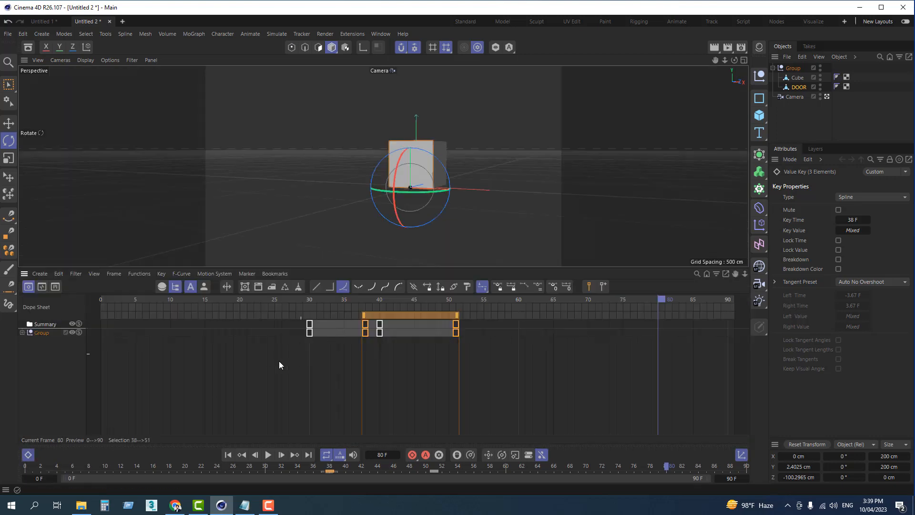
drag(244, 408, 484, 297)
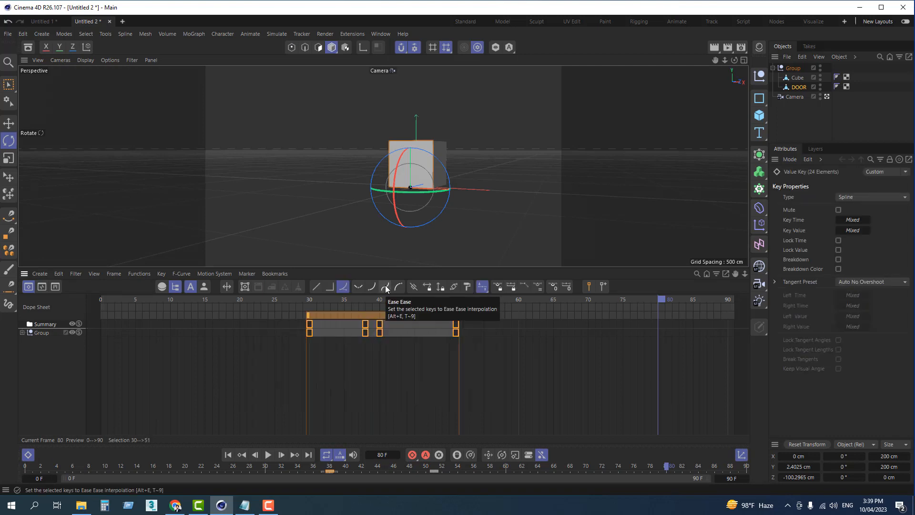
drag(248, 390, 490, 274)
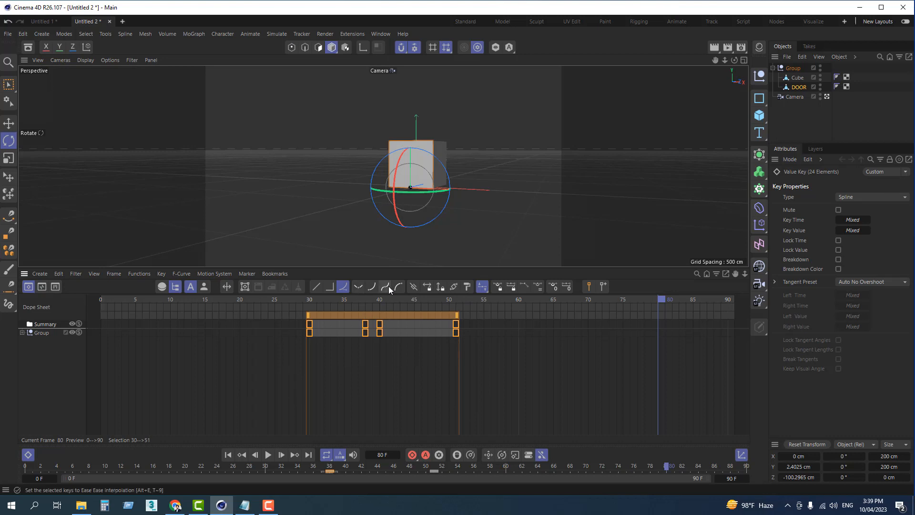
click(389, 287)
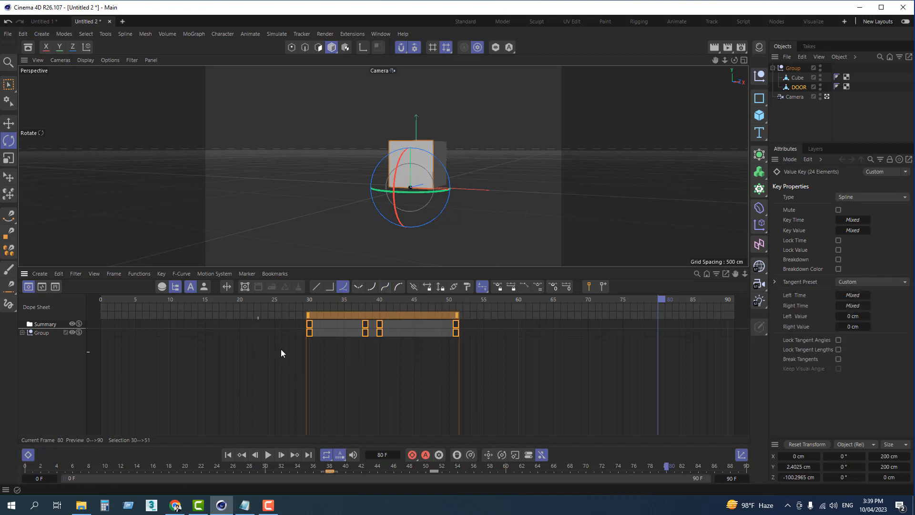
- Replay the animation from the first frame to review the eased motion of the box and DOOR
click(228, 455)
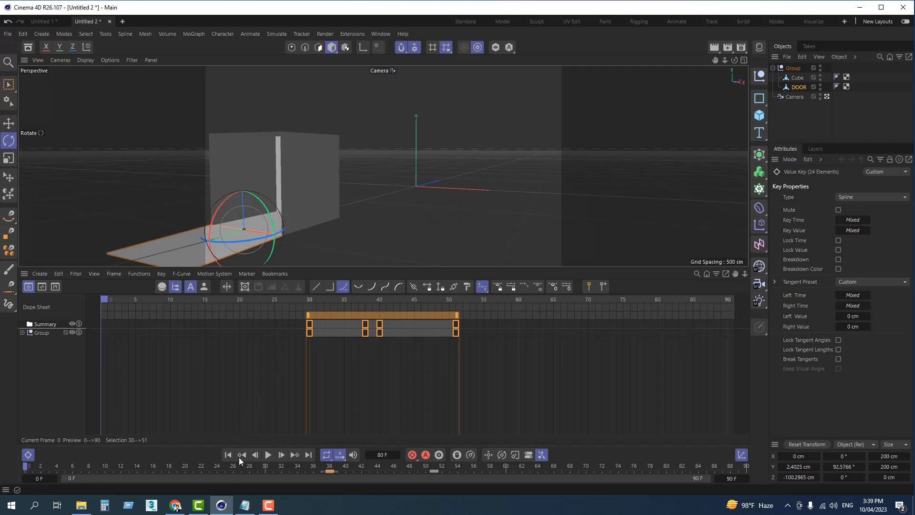
click(268, 454)
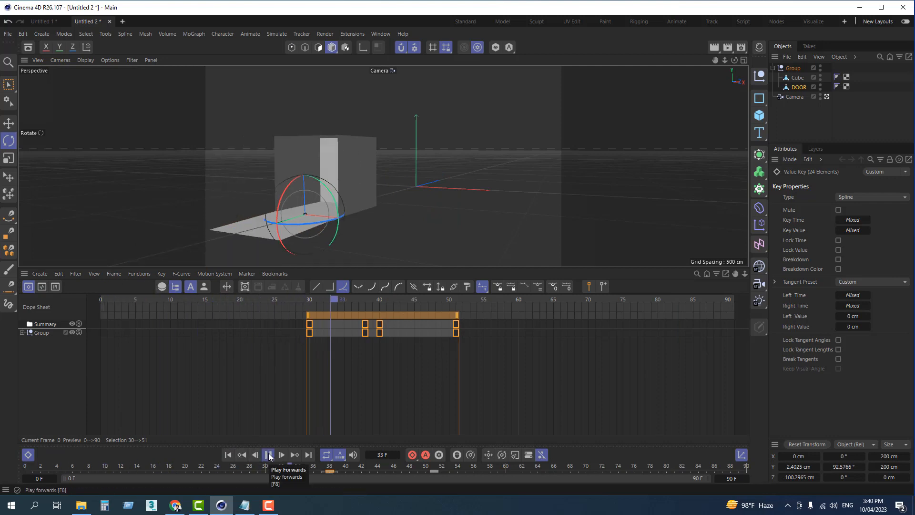
click(268, 455)
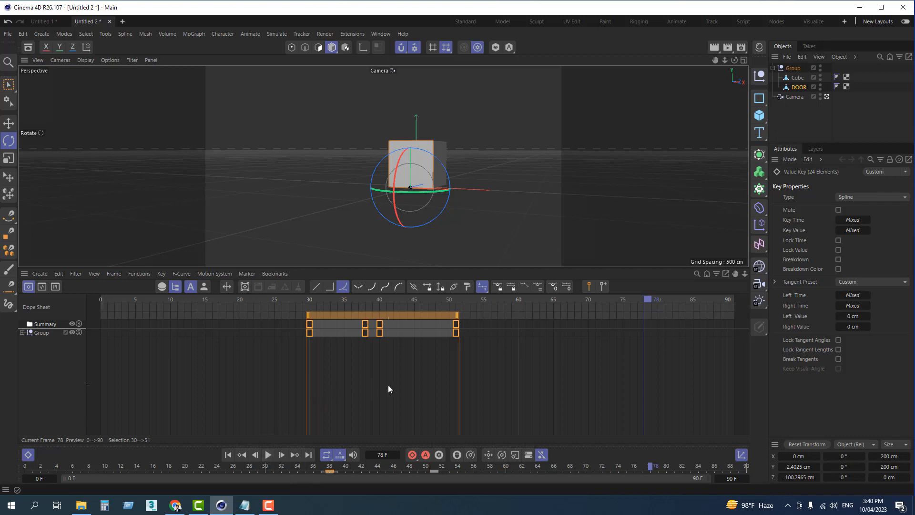
key(F8)
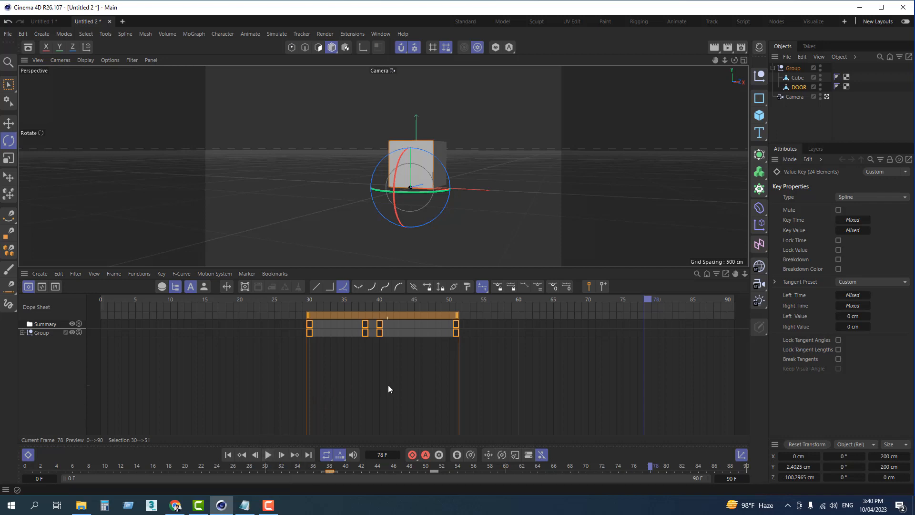